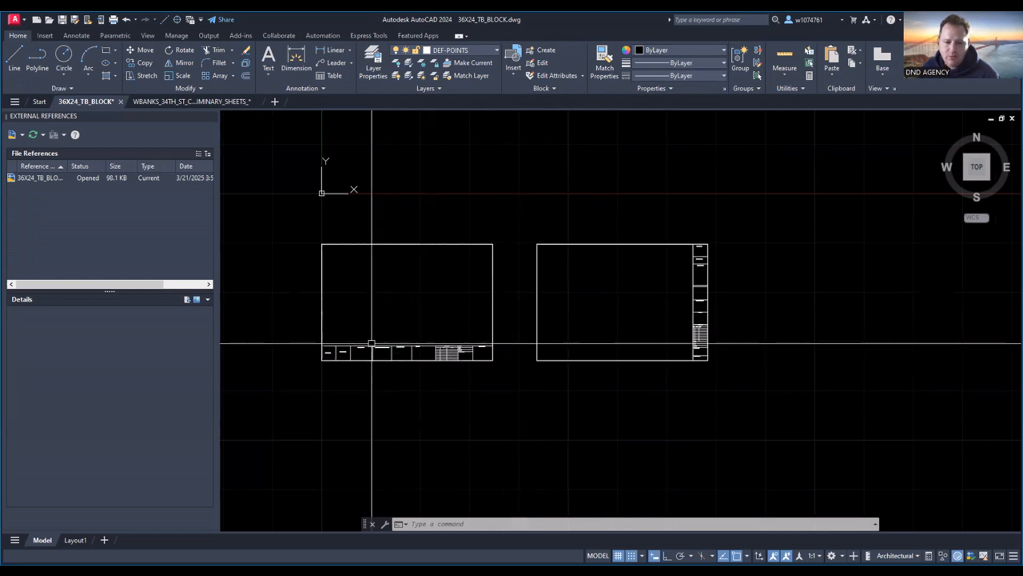
- Examine the two title block sheets in model space, one with a horizontal strip and one with a vertical strip
scroll(394, 352, "up", 2)
middle_click_drag(423, 330, 497, 314)
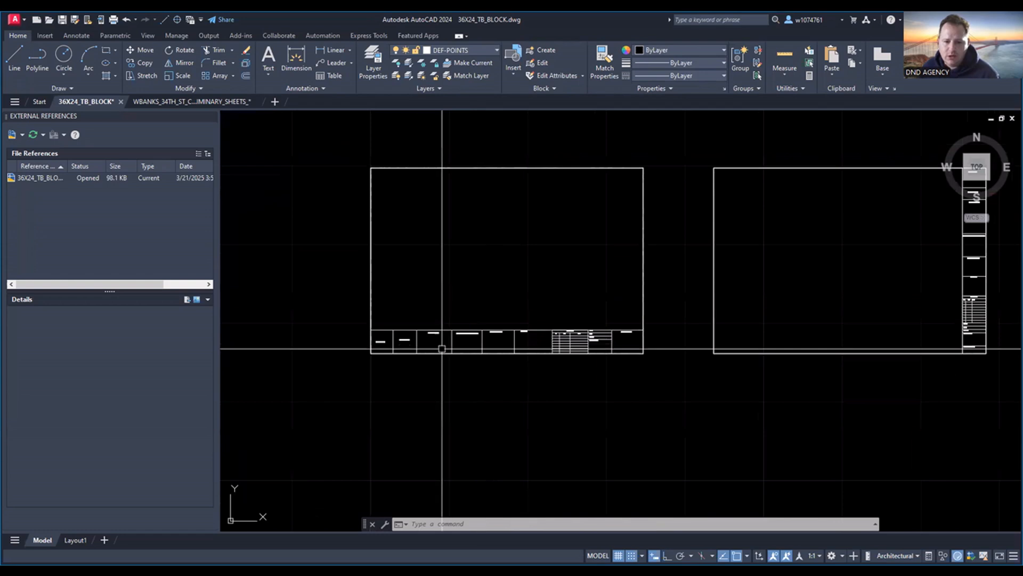
scroll(398, 347, "up", 4)
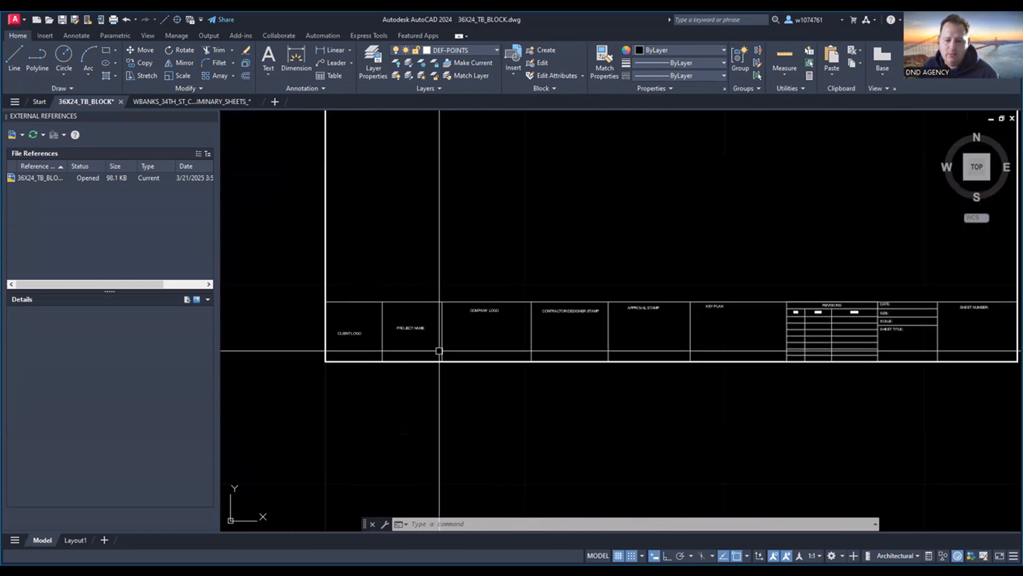
mouse_move(804, 348)
middle_mouse_down()
mouse_move(685, 359)
mouse_move(759, 368)
middle_mouse_up()
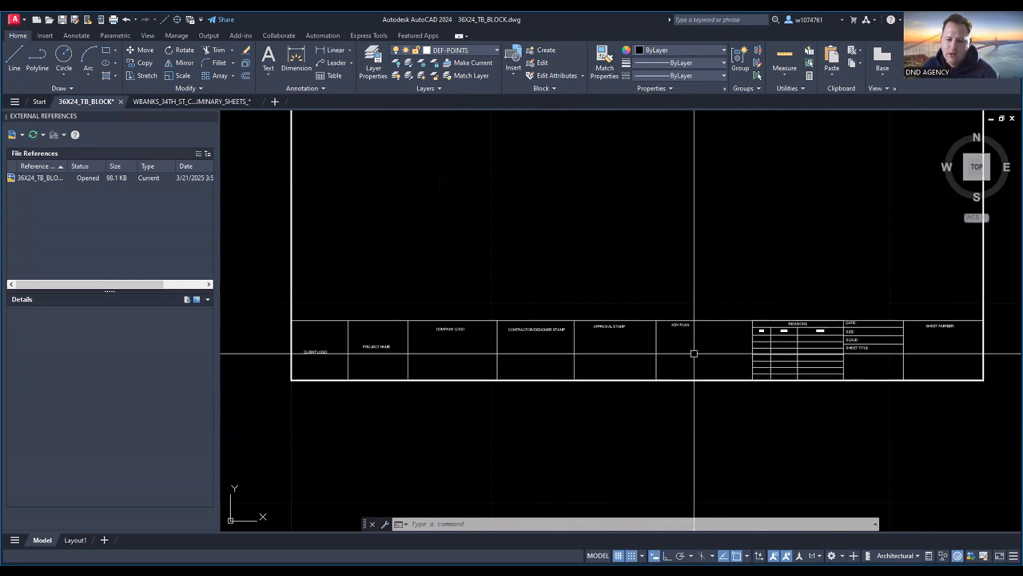
scroll(692, 350, "down", 2)
mouse_move(932, 319)
middle_mouse_down()
mouse_move(870, 368)
mouse_move(733, 366)
middle_mouse_up()
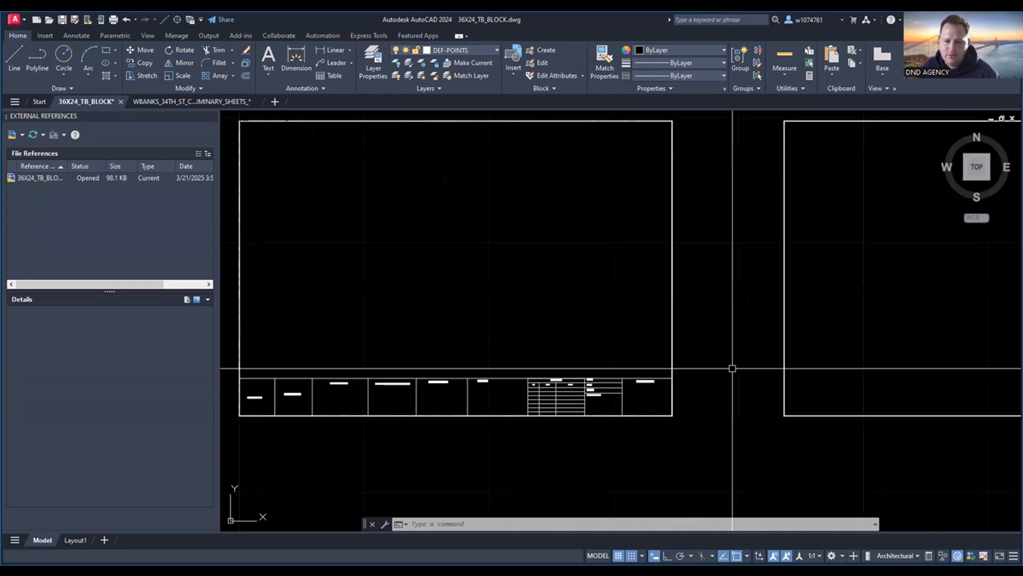
scroll(817, 374, "down", 2)
middle_click_drag(817, 374, 642, 353)
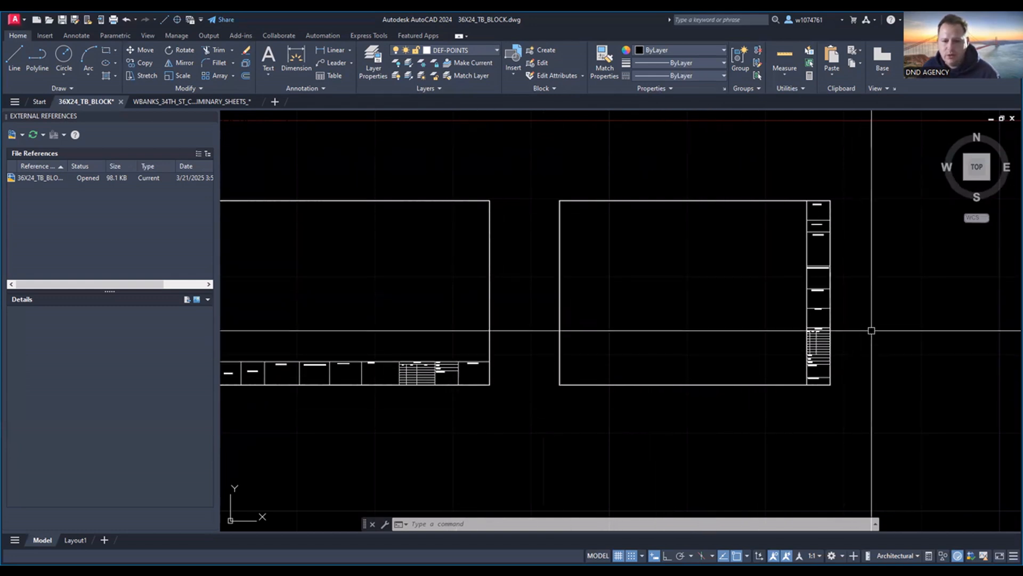
- Switch to Layout1 and open its page setup for modification
left_click(75, 539)
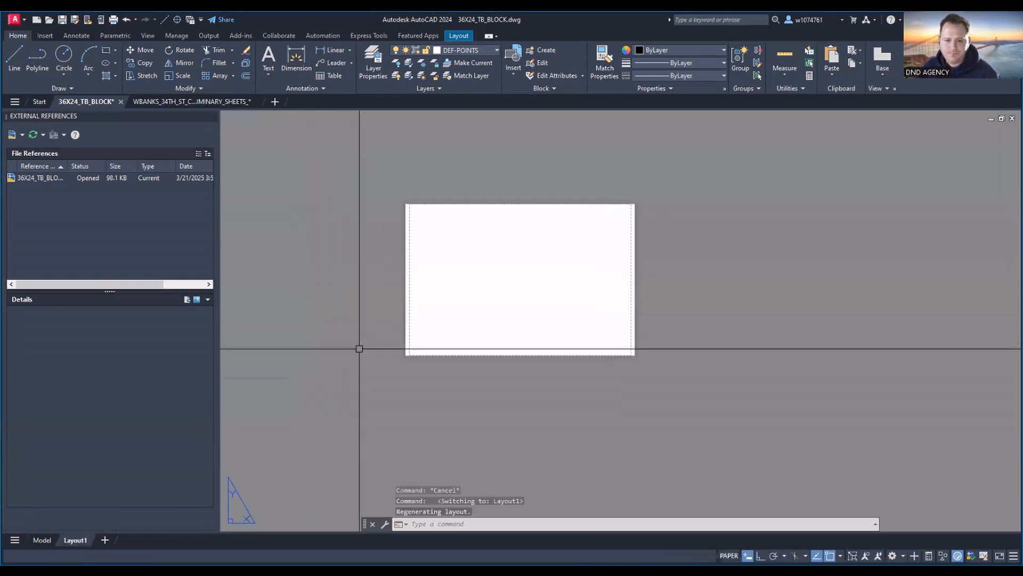
right_click(80, 538)
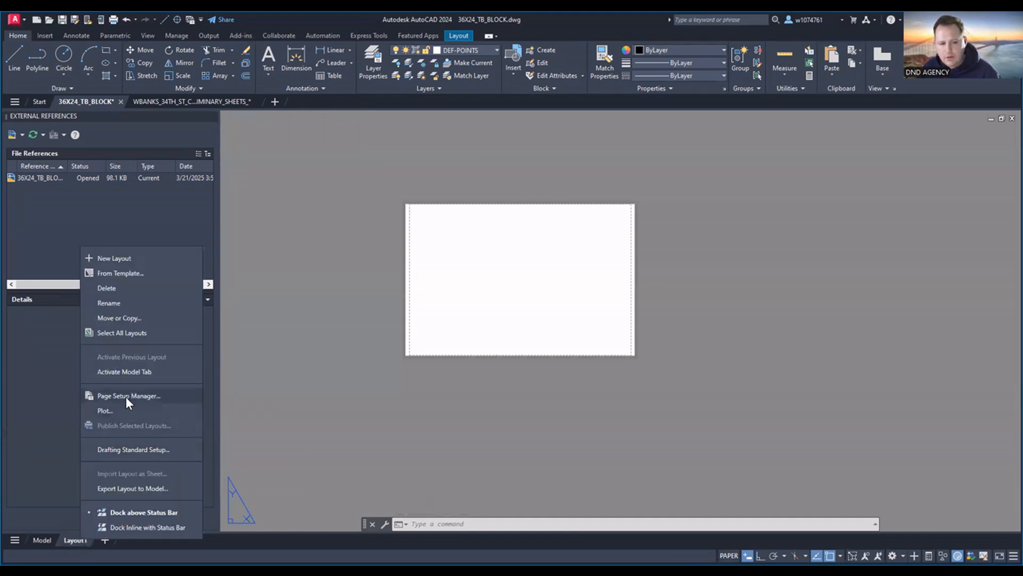
left_click(355, 368)
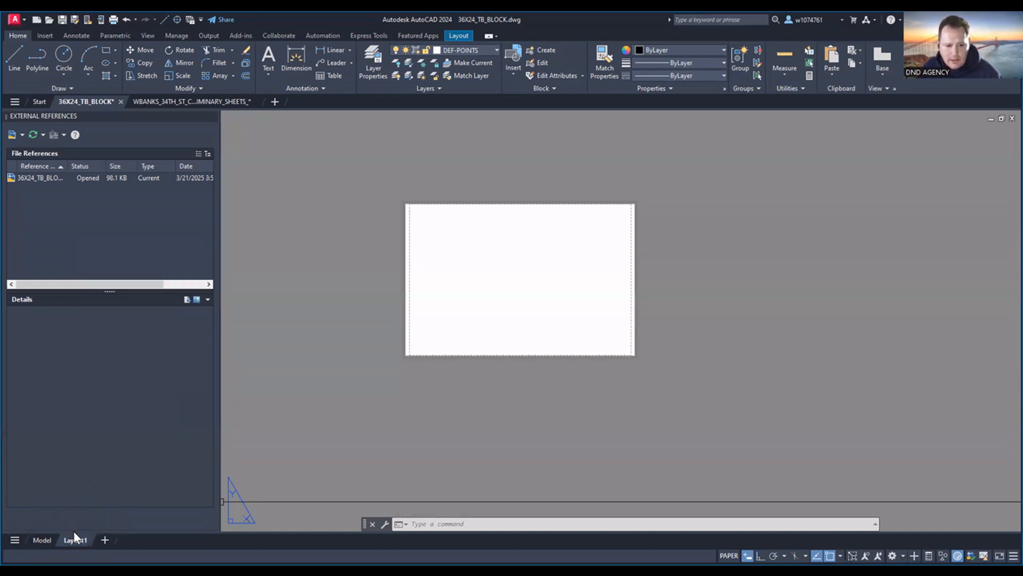
right_click(71, 539)
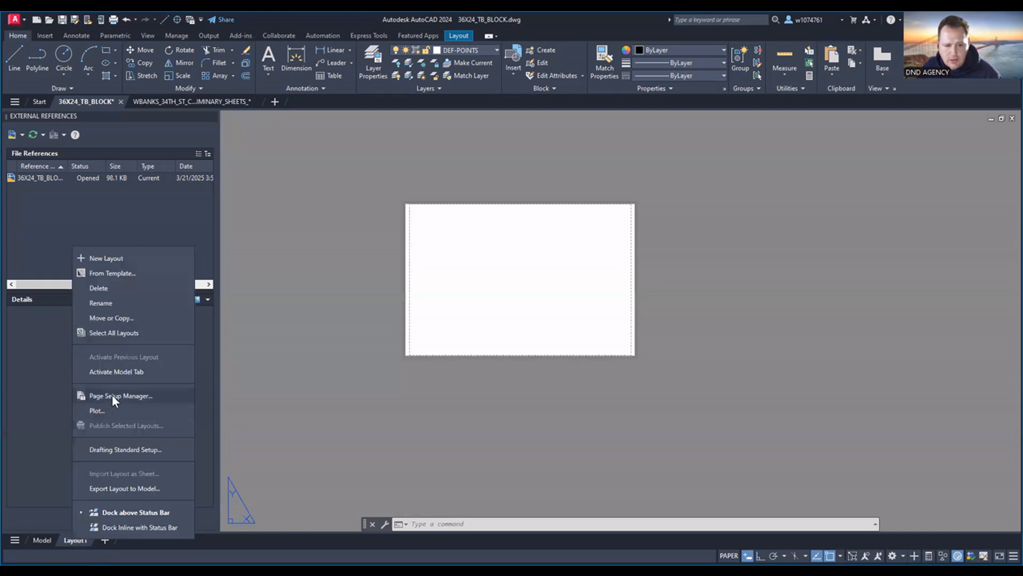
left_click(113, 396)
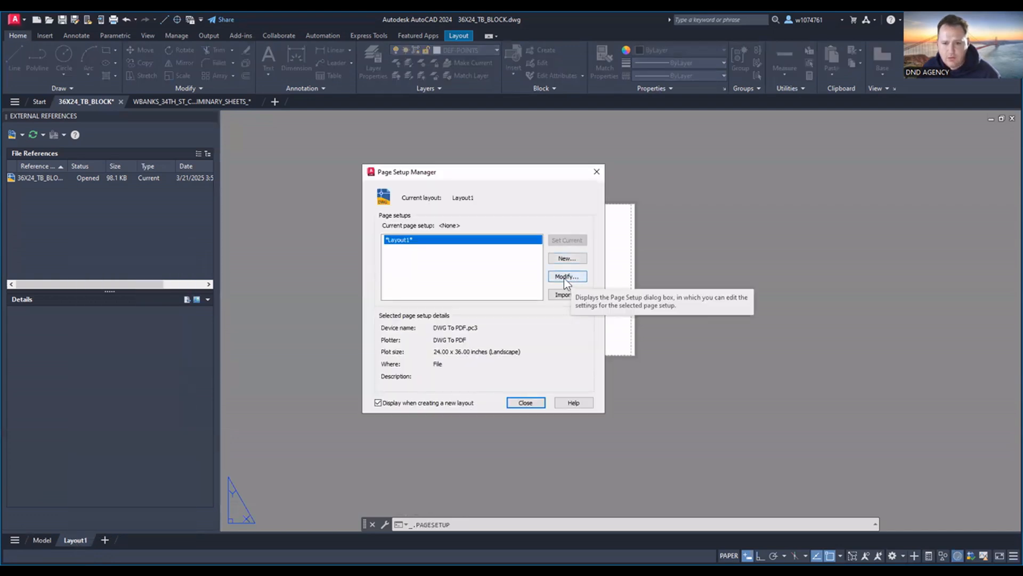
left_click(565, 277)
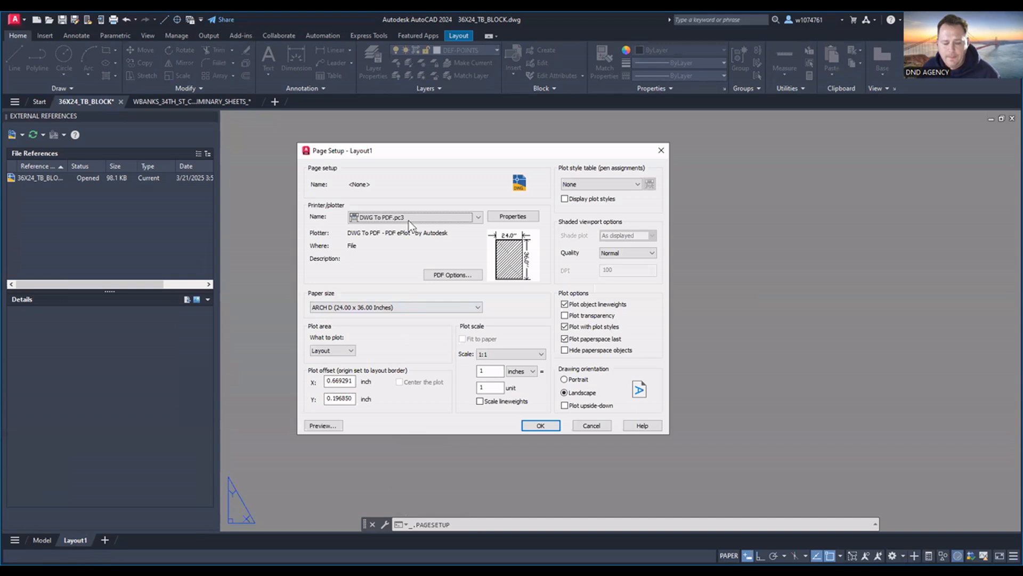
- Browse the available paper sizes, keep ARCH D (24.00 x 36.00 Inches), and accept Layout1's page setup
left_click(423, 308)
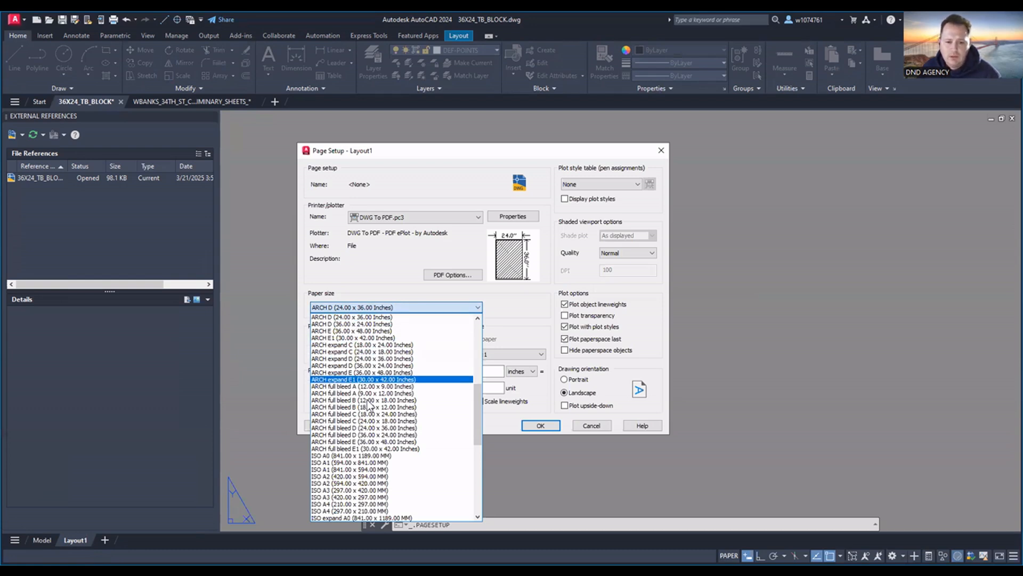
scroll(360, 437, "down", 3)
scroll(359, 437, "down", 7)
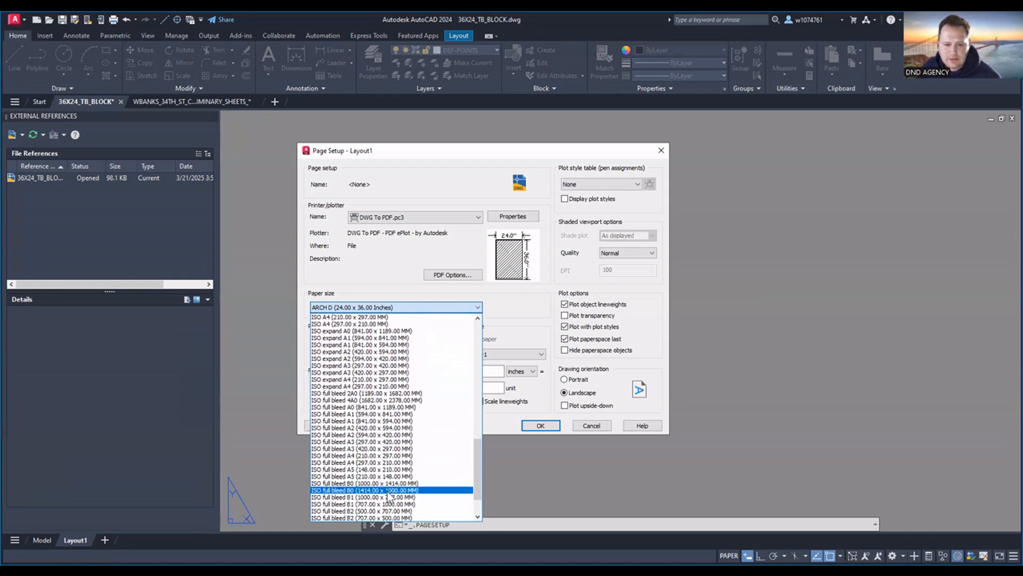
scroll(404, 476, "up", 10)
scroll(404, 476, "up", 4)
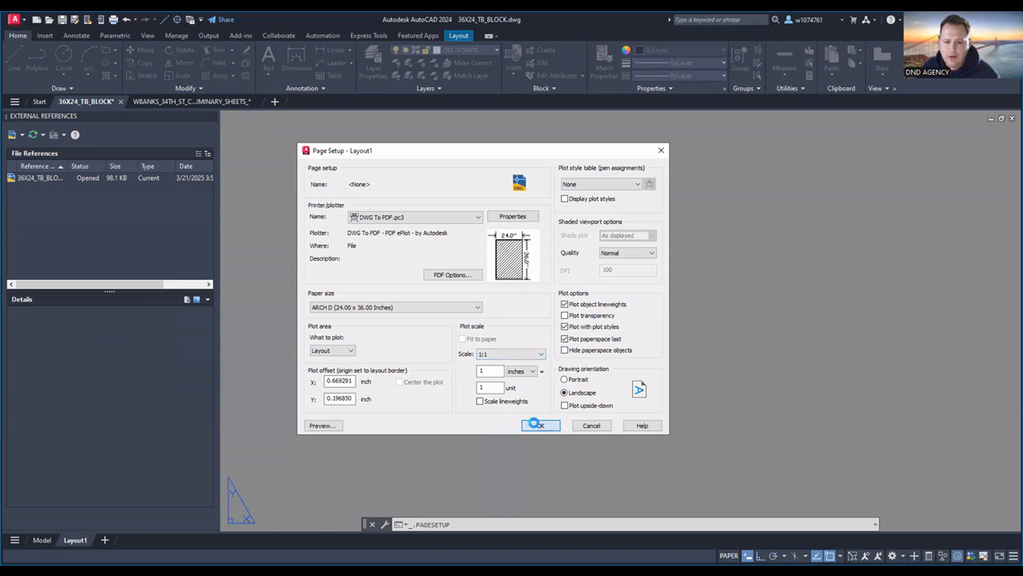
left_click(534, 425)
left_click(525, 403)
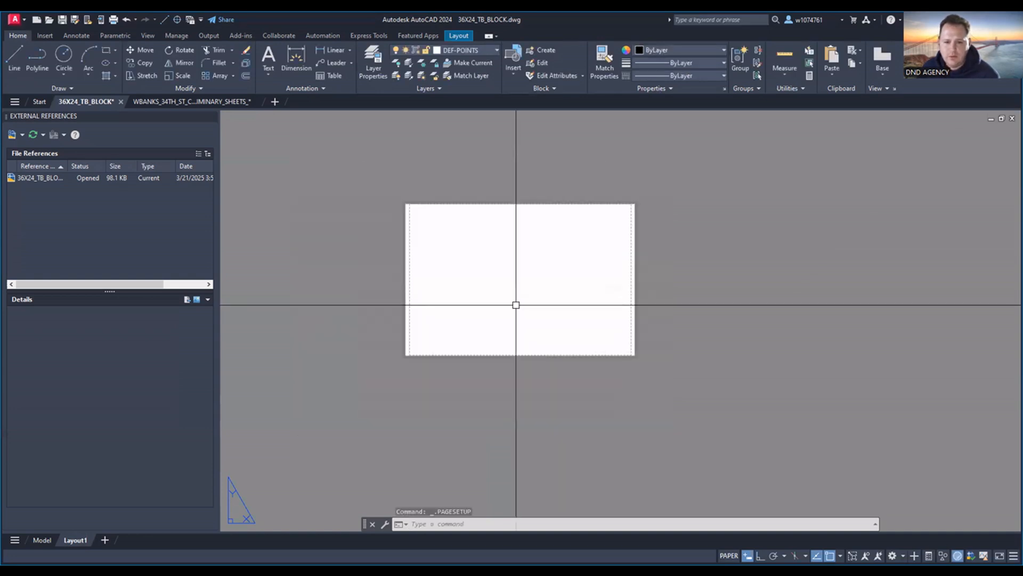
- Draw a rectangle about 2'-10 11/16" by 1'-11 5/8" along the dashed printable-area boundary of Layout1
scroll(441, 208, "up", 5)
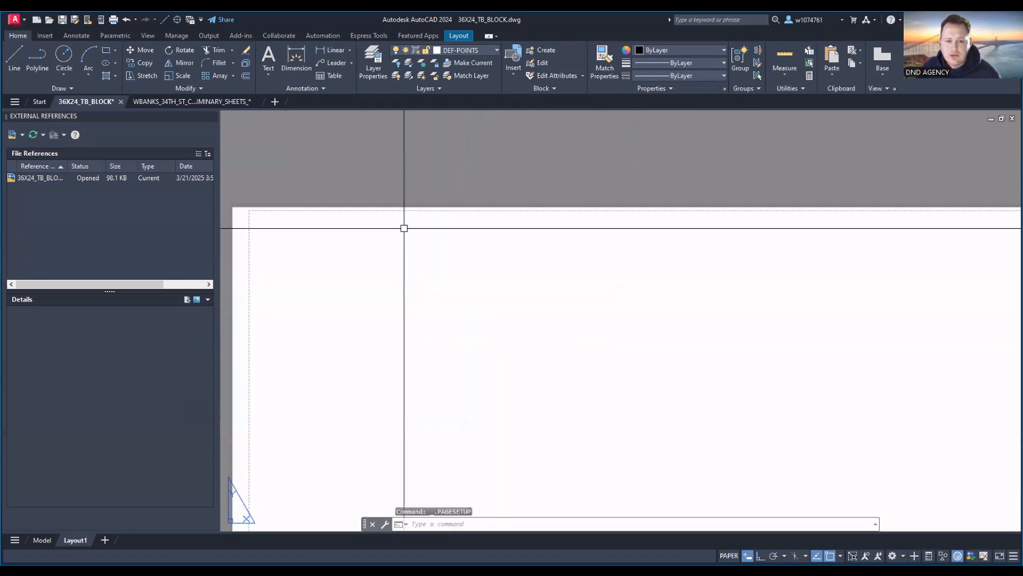
scroll(373, 282, "down", 5)
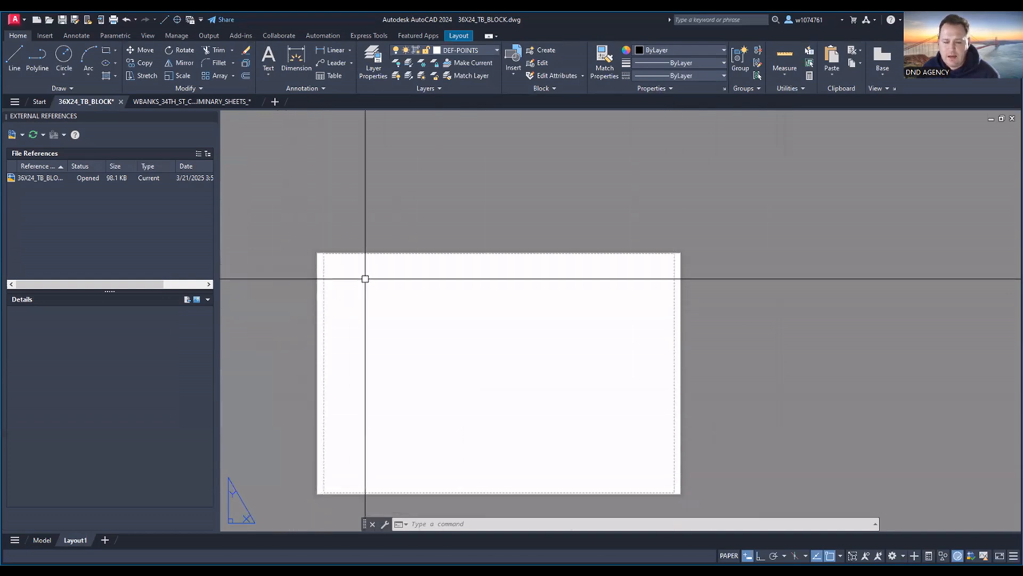
scroll(319, 260, "up", 2)
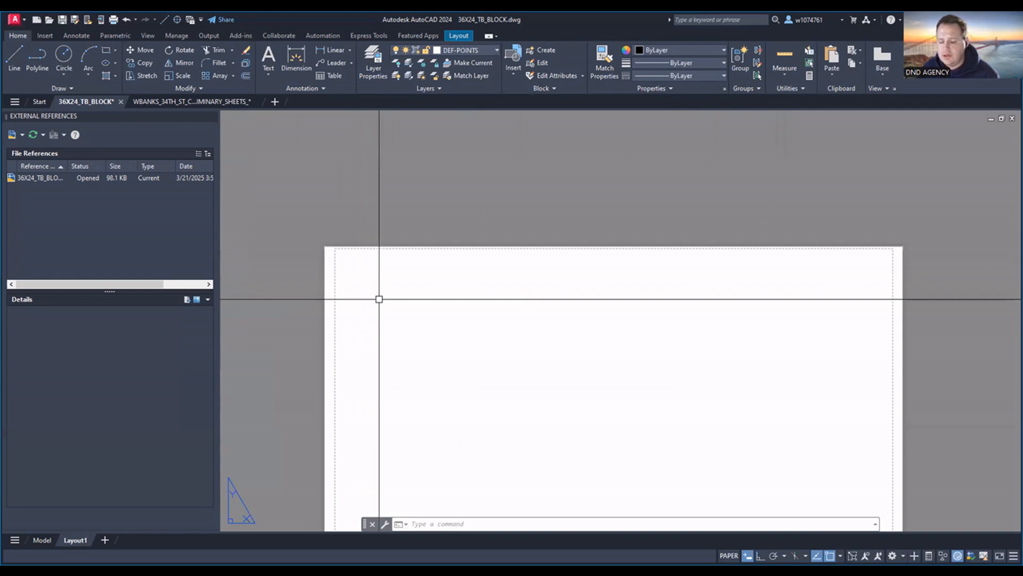
middle_click_drag(418, 318, 394, 282)
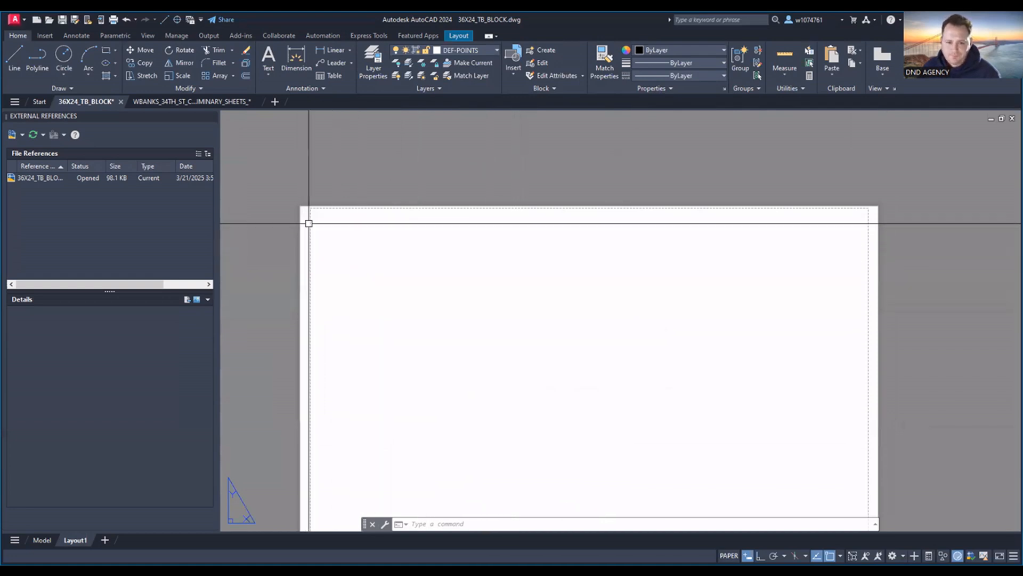
scroll(309, 223, "up", 2)
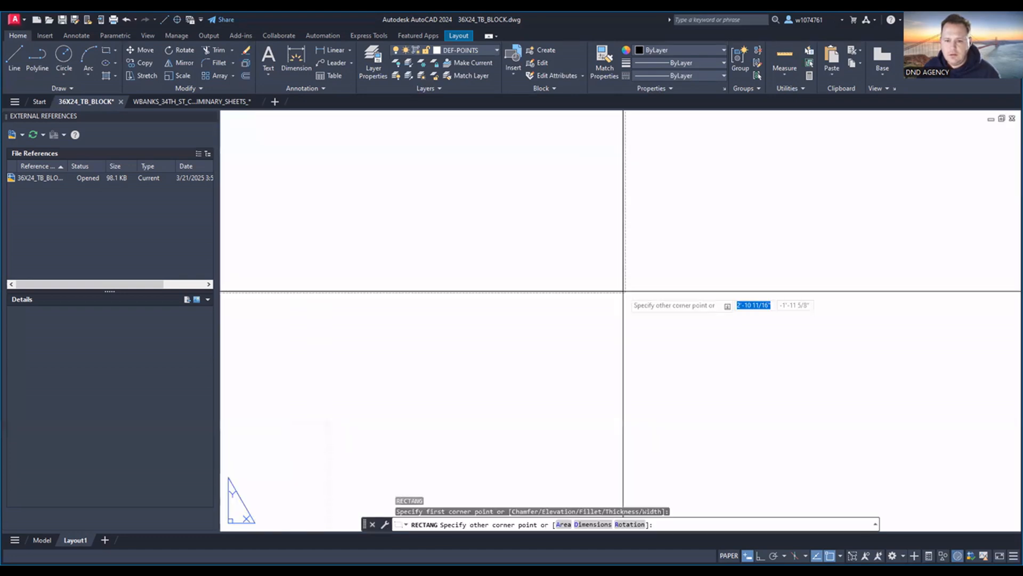
scroll(623, 291, "down", 8)
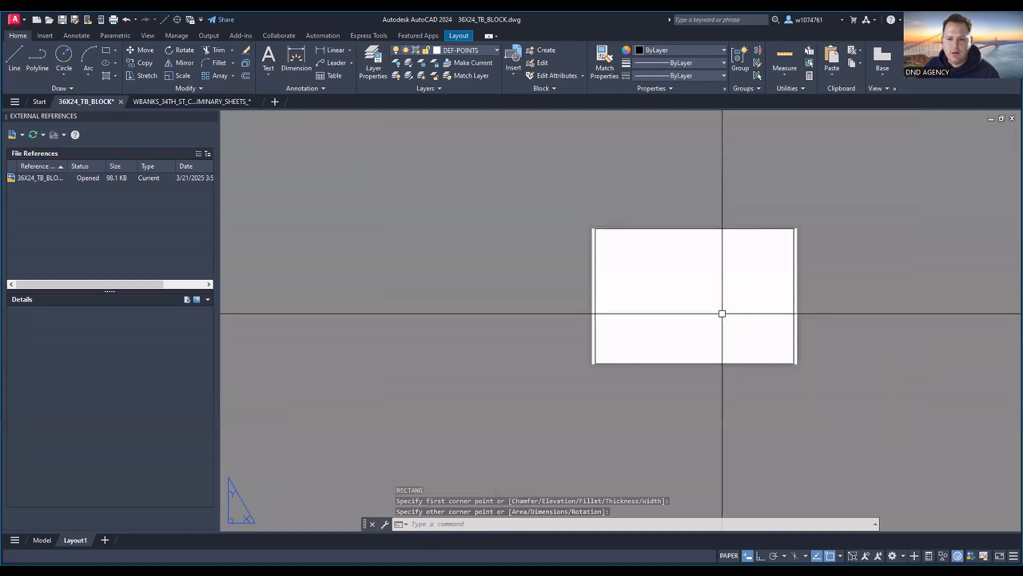
- Copy the printable-area rectangle from Layout1 and paste it into model space at the origin, above the horizontal title block sheet
left_click(790, 288)
scroll(791, 287, "up", 4)
left_click(796, 285)
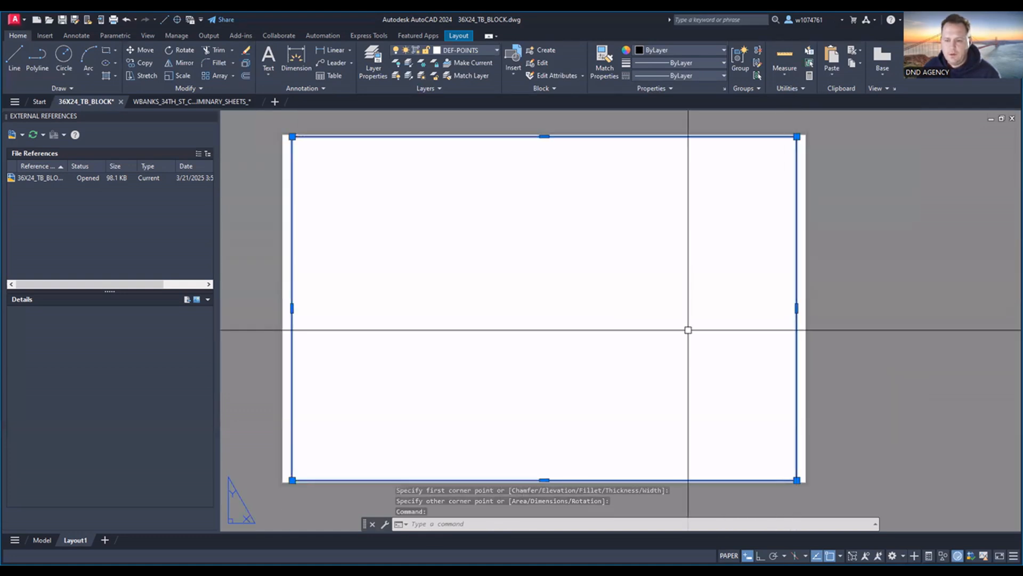
key("ctrl+c")
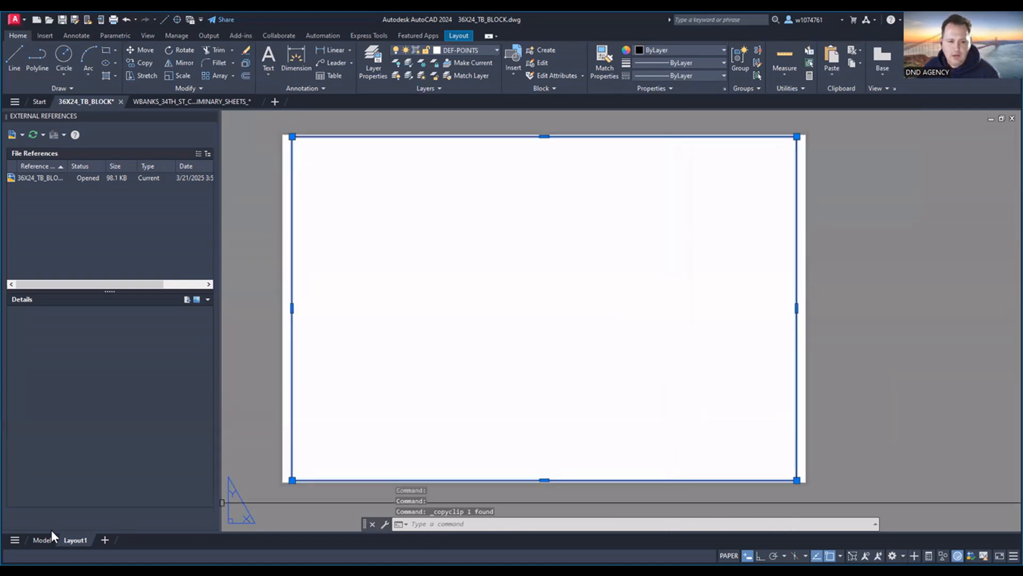
left_click(42, 540)
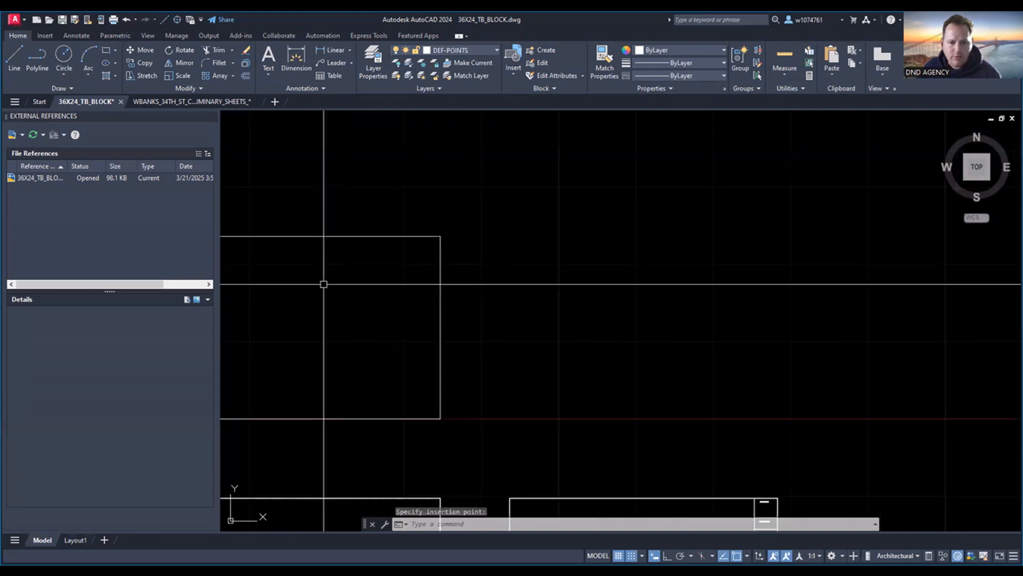
middle_click_drag(327, 285, 579, 217)
middle_click_drag(648, 361, 626, 204)
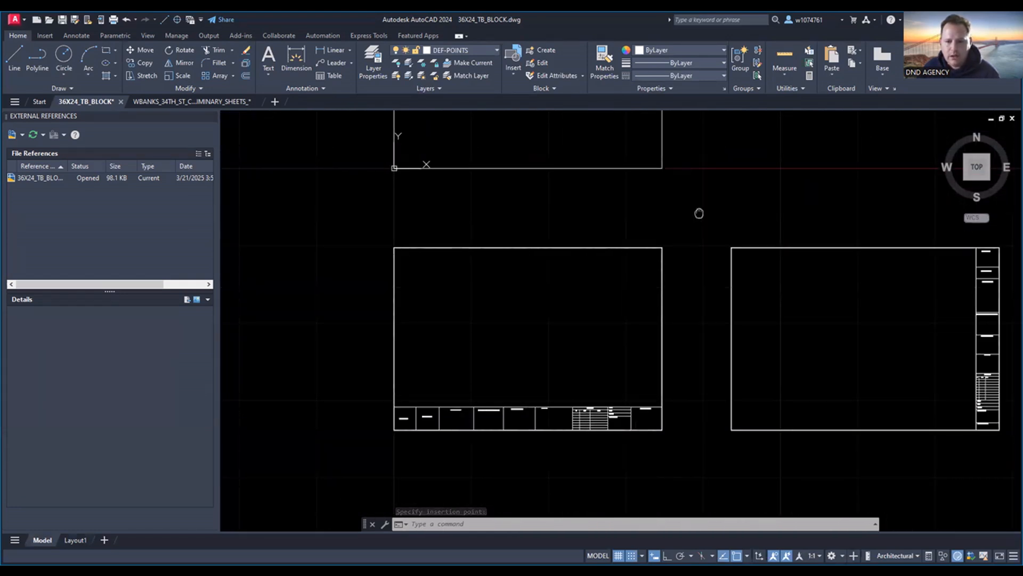
- Examine the vertical title block's fields from the client logo down through revisions, date, size and scale to the sheet number
middle_click_drag(699, 214, 608, 317)
scroll(603, 308, "down", 2)
middle_click_drag(715, 370, 617, 297)
scroll(630, 298, "up", 8)
scroll(656, 299, "down", 2)
middle_click_drag(739, 363, 672, 340)
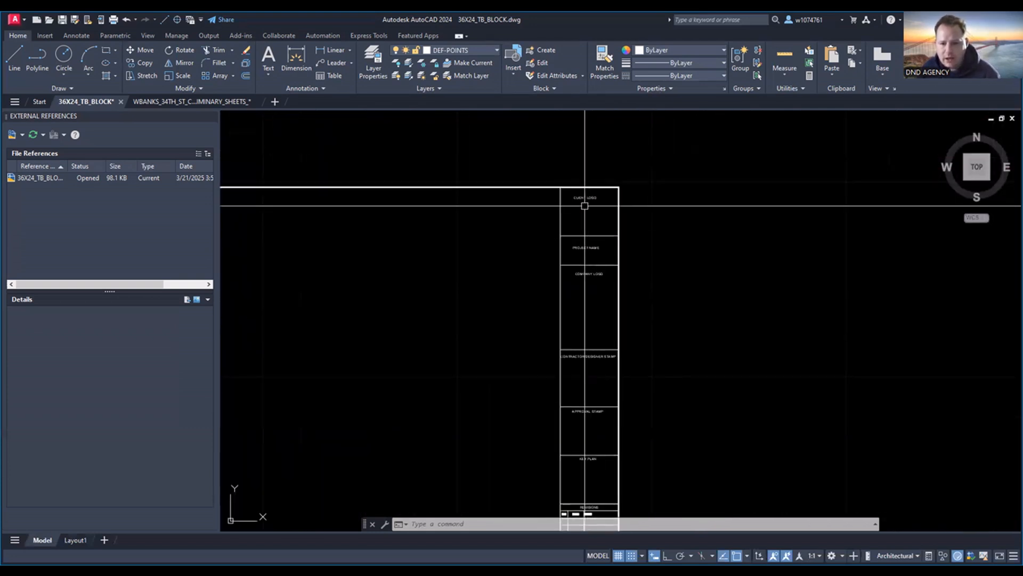
scroll(608, 211, "up", 2)
scroll(661, 301, "up", 2)
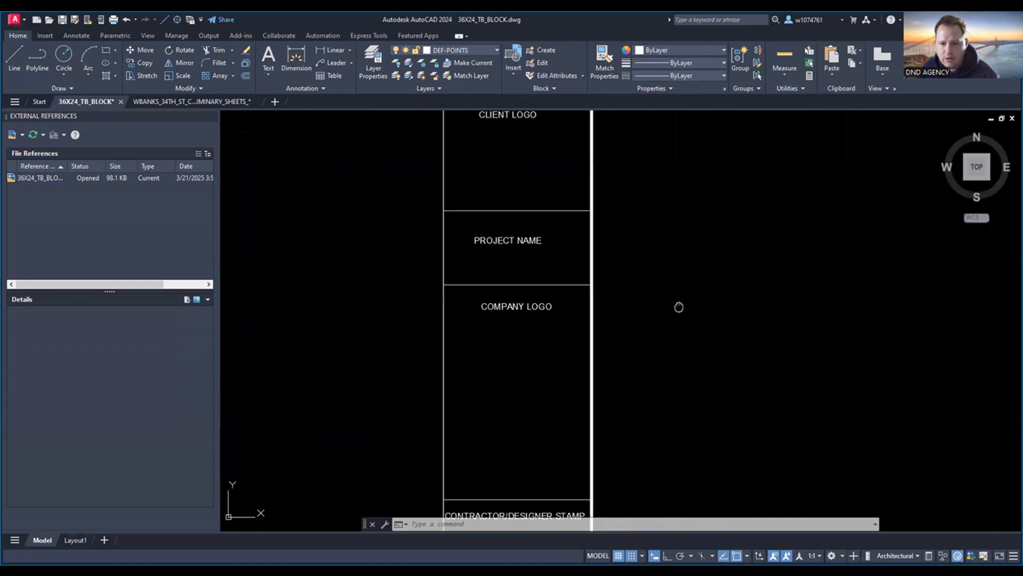
middle_click_drag(679, 307, 666, 270)
mouse_move(684, 400)
middle_mouse_down()
mouse_move(681, 335)
mouse_move(709, 207)
middle_mouse_up()
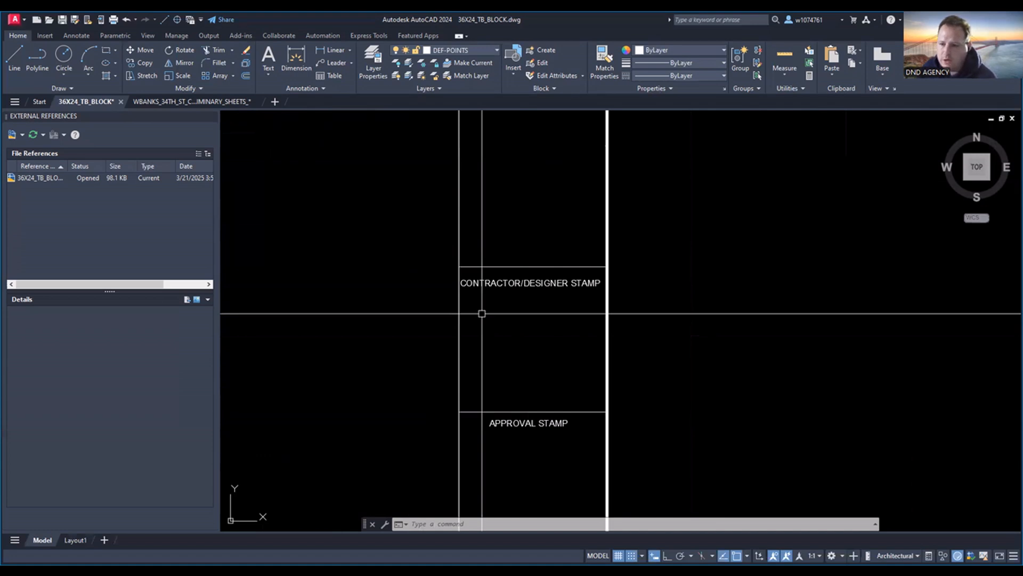
middle_click_drag(706, 441, 741, 203)
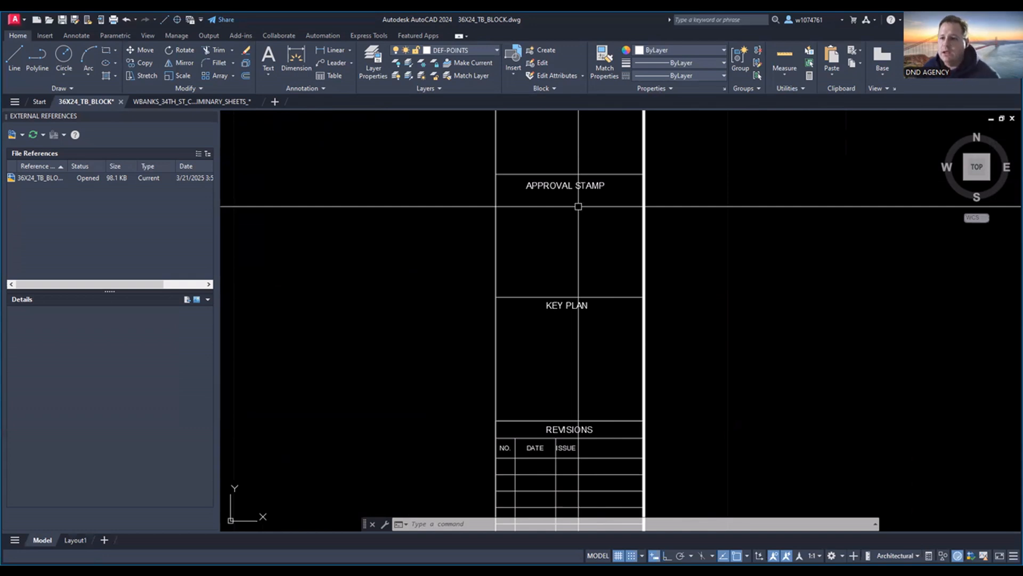
middle_click_drag(666, 347, 678, 254)
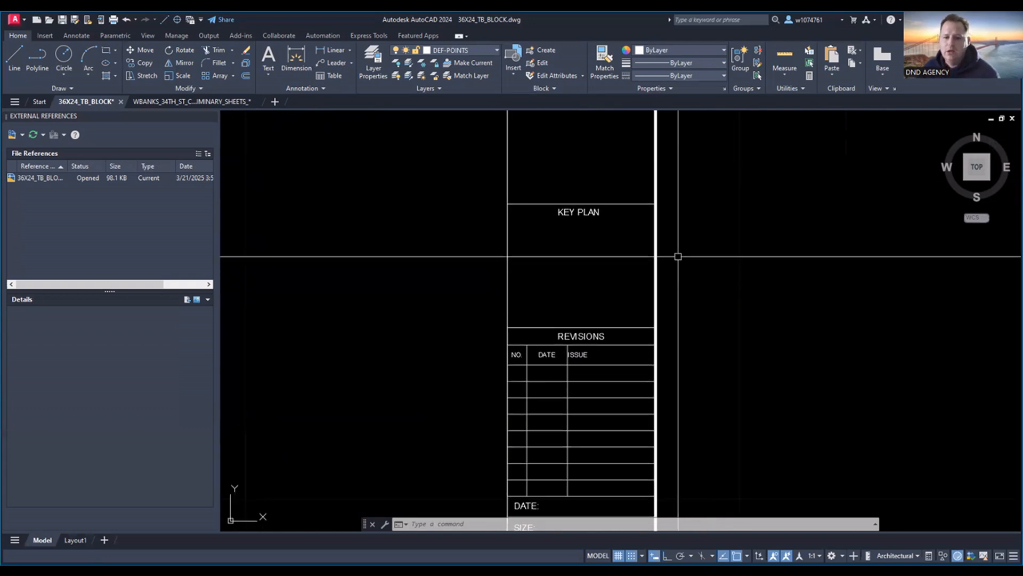
middle_click_drag(718, 356, 704, 344)
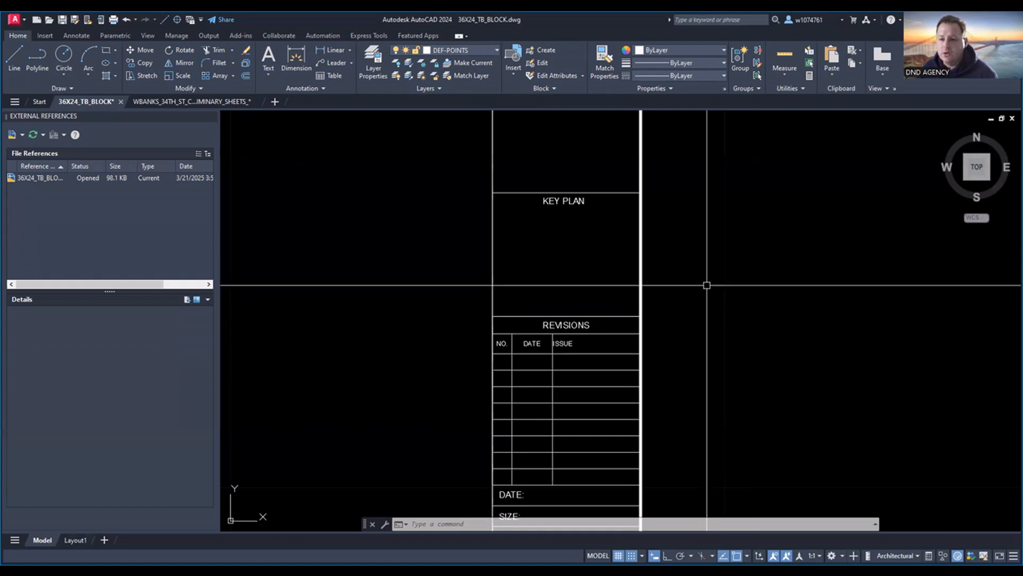
scroll(693, 348, "down", 3)
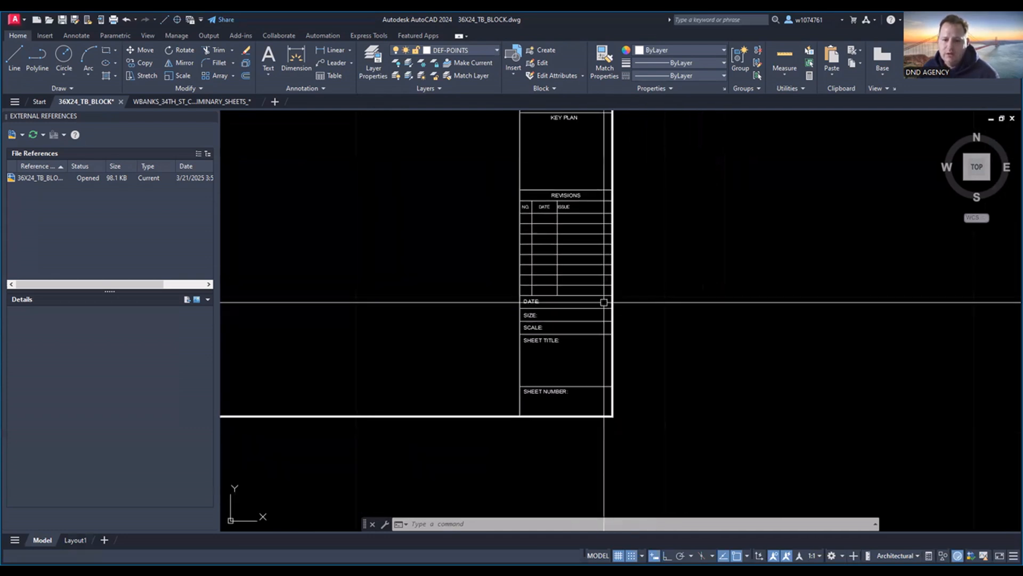
middle_click_drag(684, 369, 684, 334)
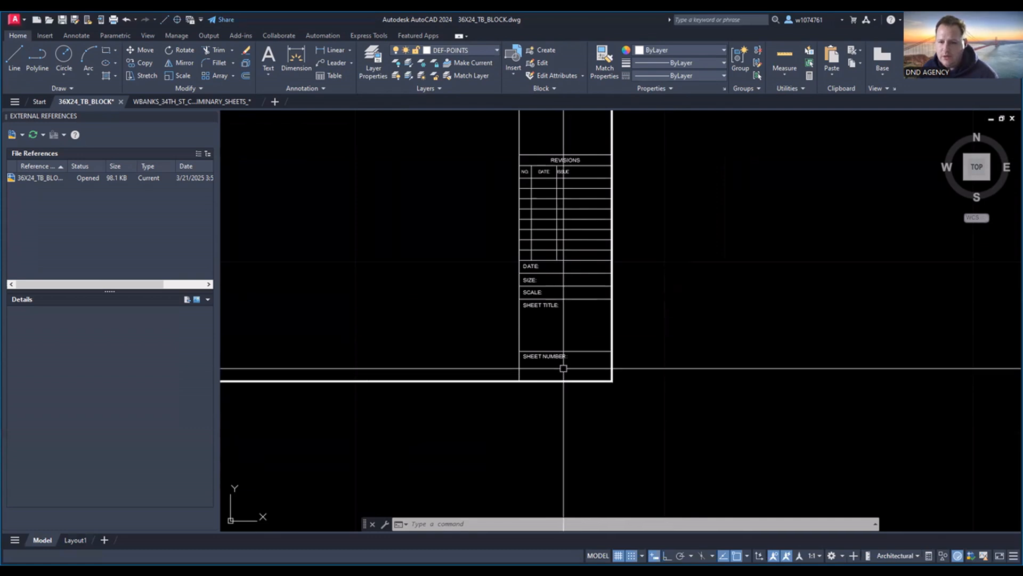
- Turn grid snap off and draw a full-height vertical polyline 3" inside the right edge of the printable-area rectangle
scroll(564, 368, "down", 10)
scroll(470, 272, "up", 10)
mouse_move(524, 259)
middle_mouse_down()
mouse_move(528, 335)
mouse_move(530, 325)
middle_mouse_up()
middle_click_drag(662, 247, 647, 208)
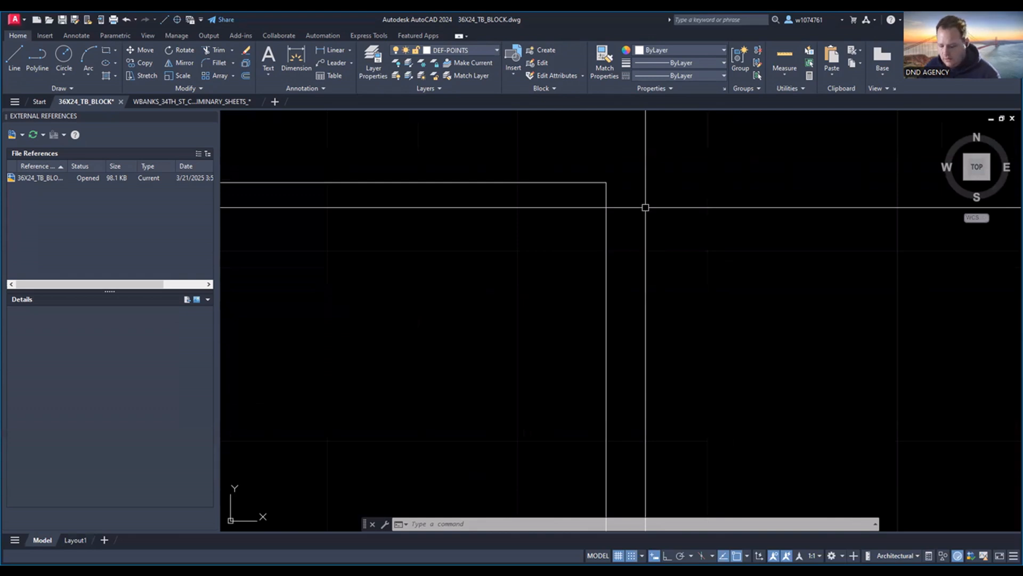
type("pl")
key("Return")
key("F9")
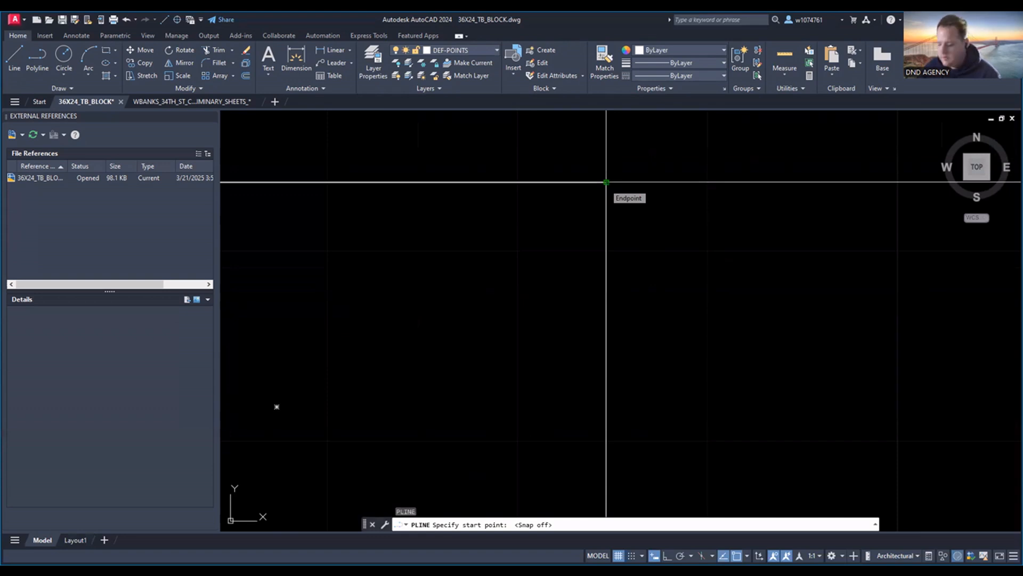
type("3")
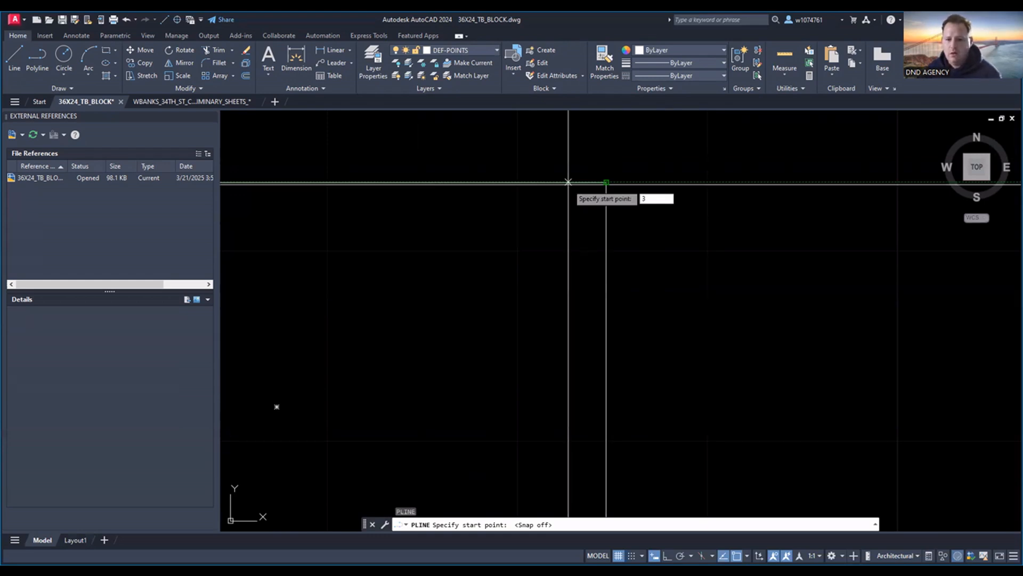
key("Return")
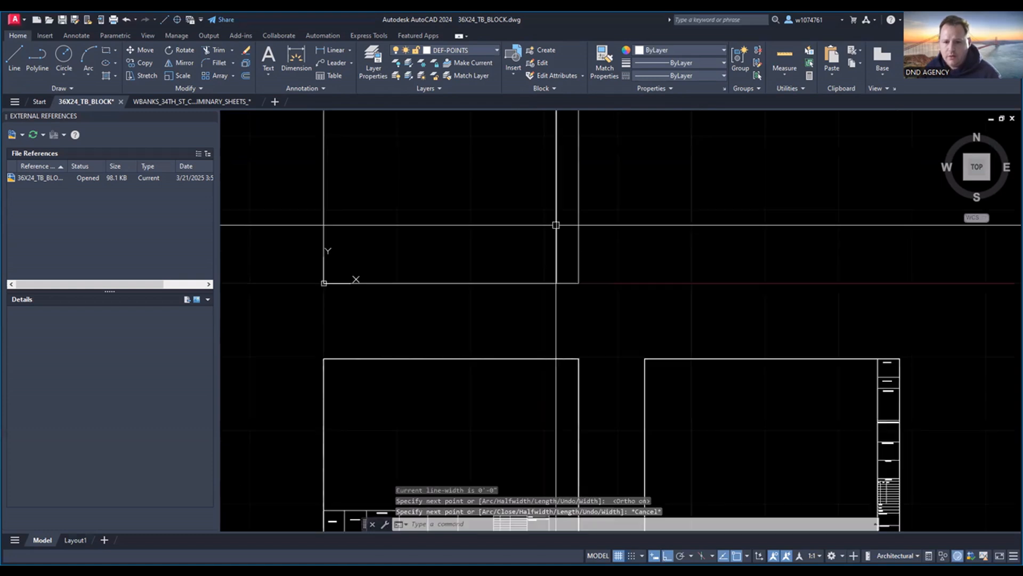
- Compare the new empty strip with the upper fields of the sample vertical title block, from client logo to key plan
scroll(555, 226, "down", 1)
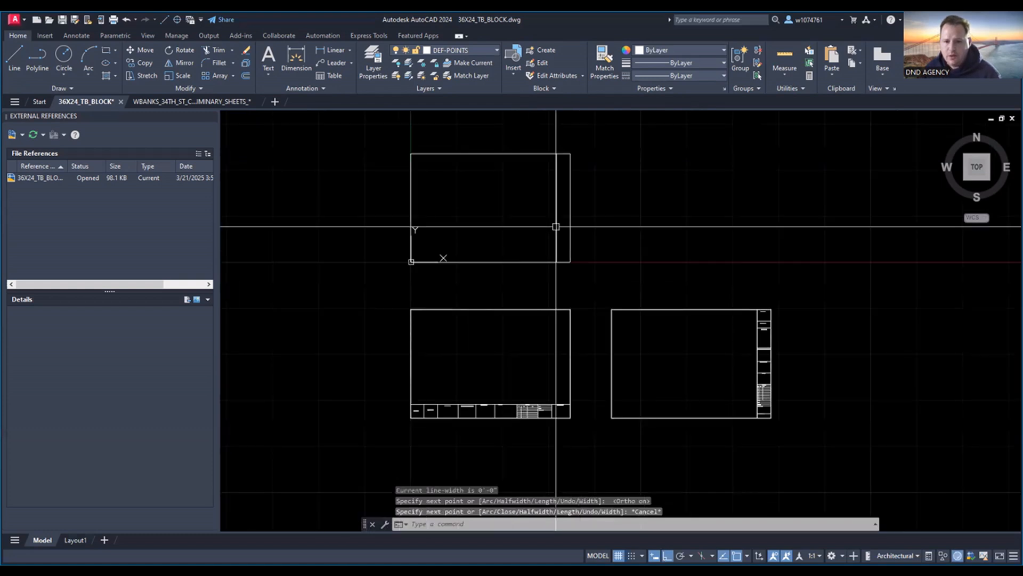
scroll(556, 161, "up", 1)
scroll(556, 161, "up", 2)
scroll(571, 172, "down", 3)
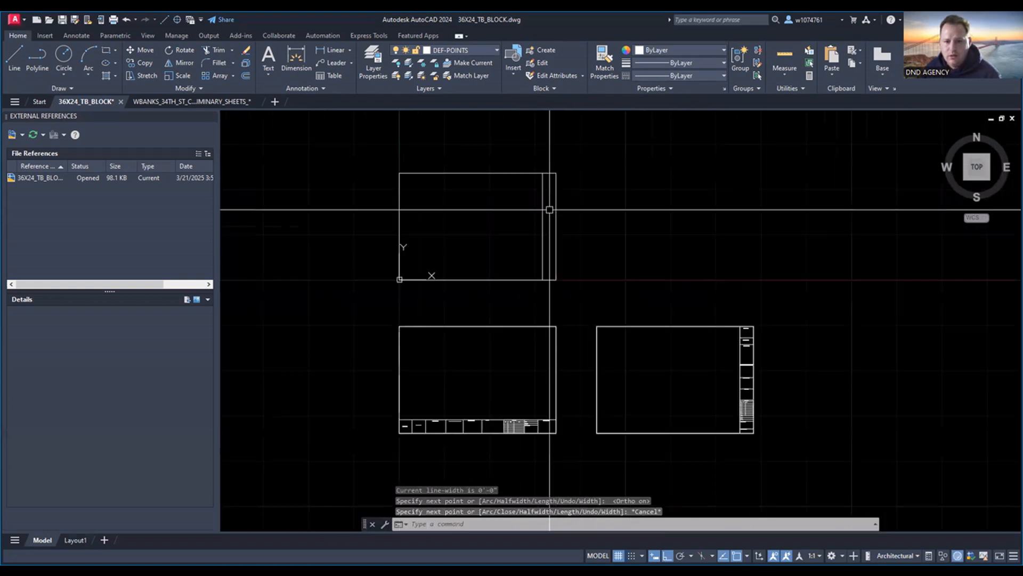
scroll(602, 271, "up", 3)
scroll(554, 203, "up", 6)
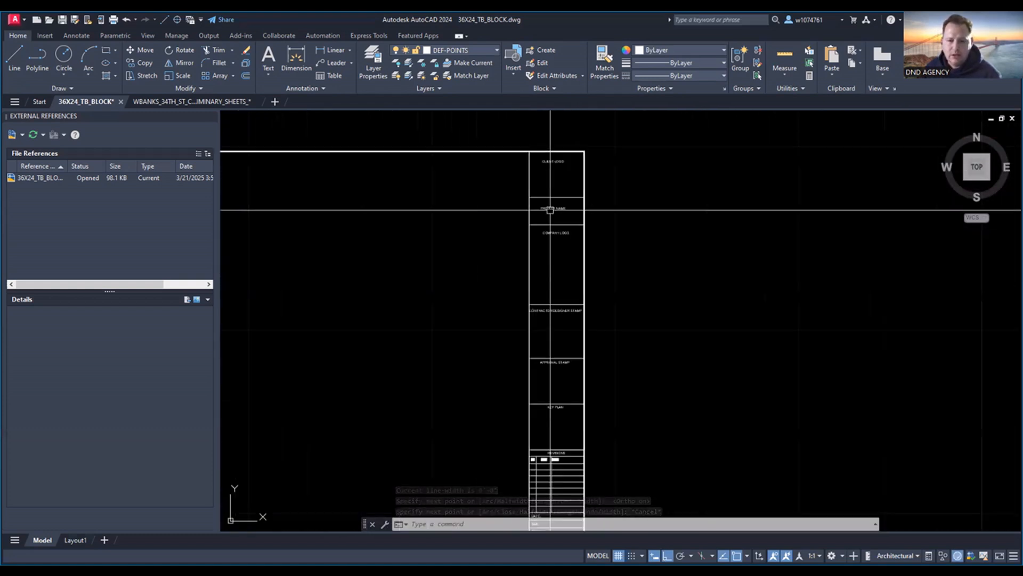
scroll(564, 189, "down", 4)
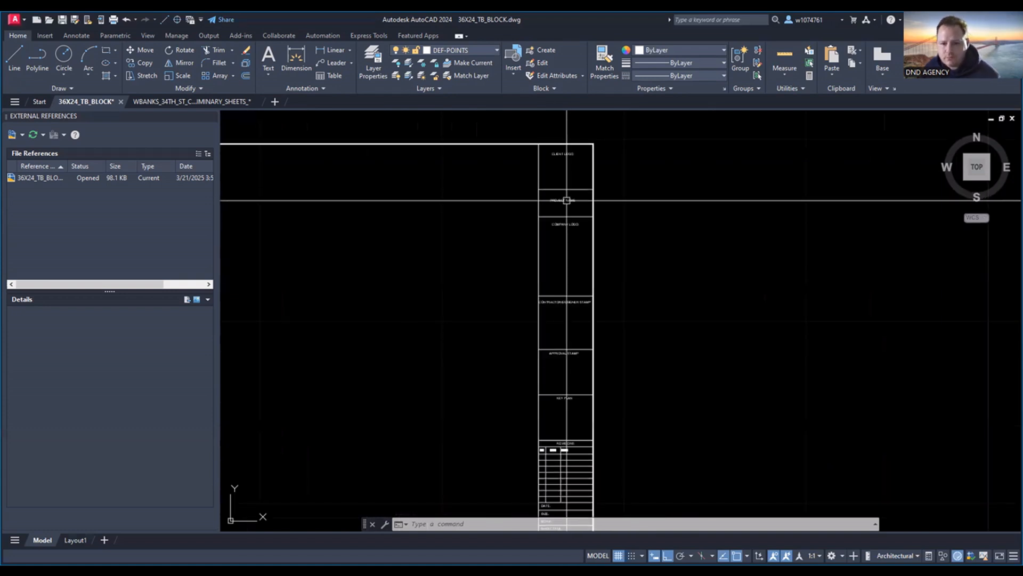
scroll(568, 194, "down", 4)
middle_click_drag(568, 194, 658, 285)
scroll(657, 286, "down", 2)
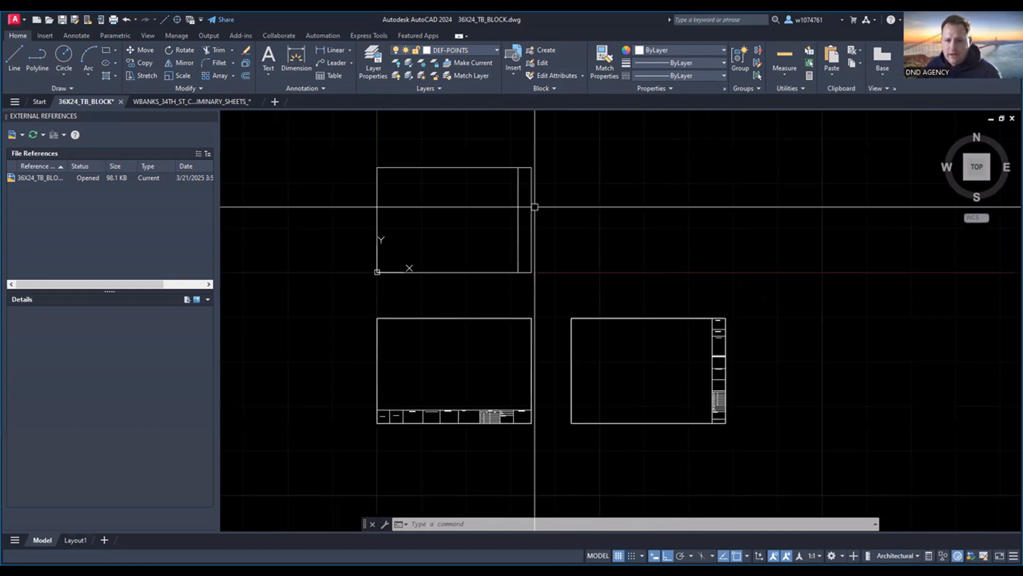
- Draw a horizontal polyline divider across the new title strip, 2.5" below its upper edge
scroll(526, 172, "up", 8)
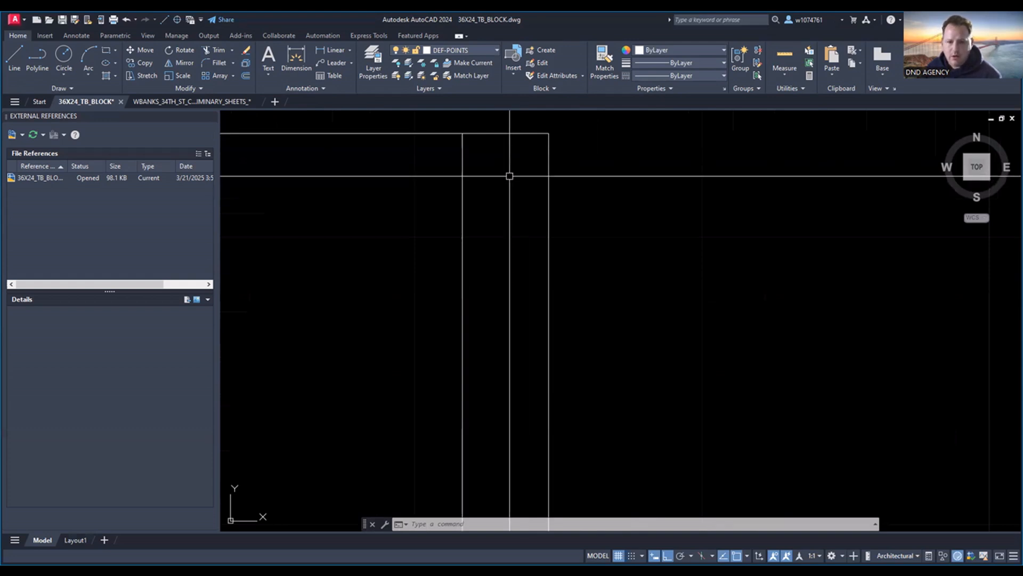
type("pl")
key("Return")
type("2.5'")
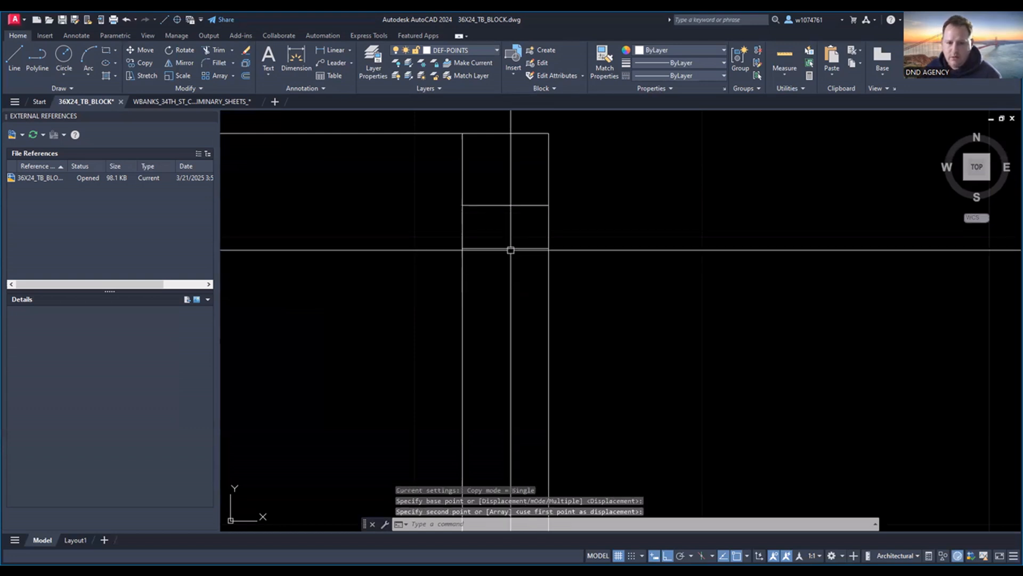
- Copy the second horizontal divider straight down the title strip several times to separate the remaining fields
left_click(510, 248)
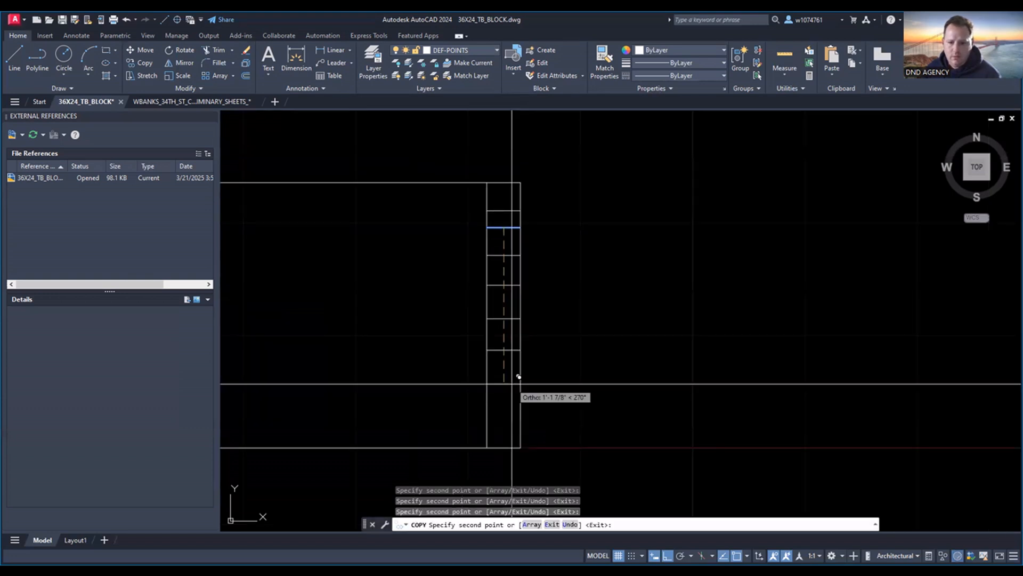
scroll(518, 377, "down", 3)
middle_click_drag(519, 377, 494, 323)
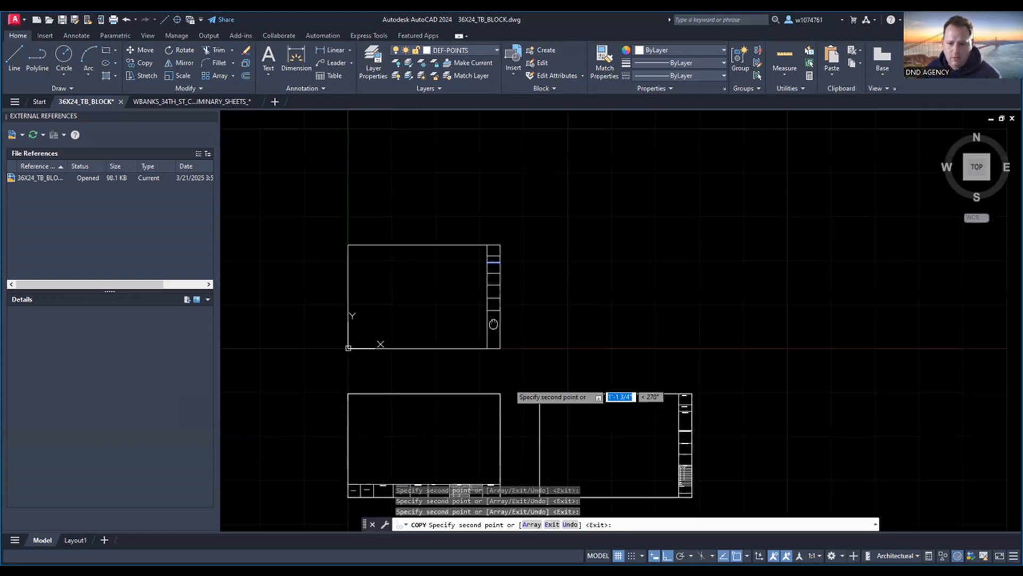
scroll(494, 324, "up", 2)
scroll(639, 342, "up", 5)
key("Escape")
- Inspect the rows and columns of the REVISIONS table in the sample vertical title block
middle_click_drag(653, 359, 599, 247)
scroll(531, 234, "up", 4)
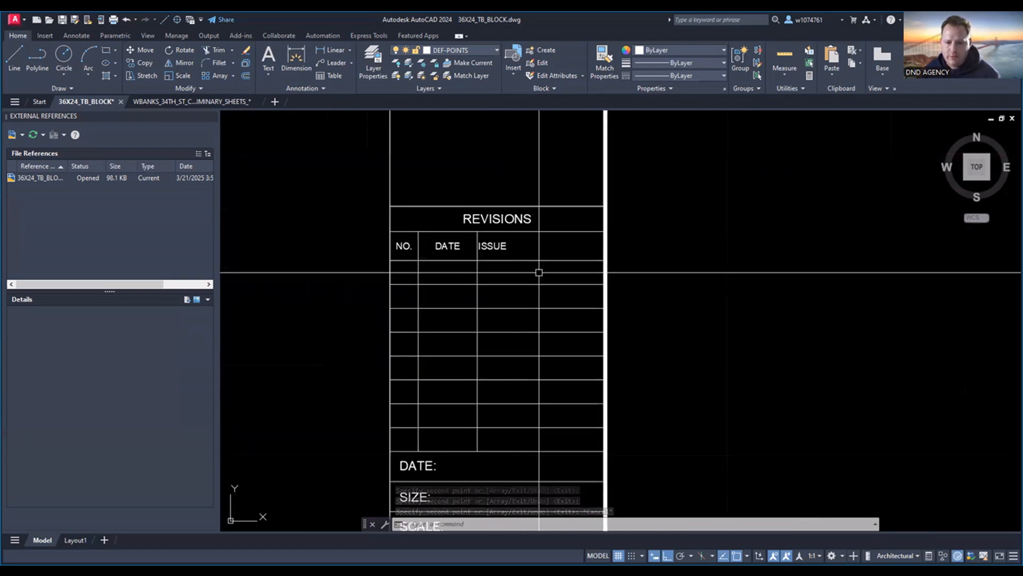
left_click(544, 229)
left_click(542, 258)
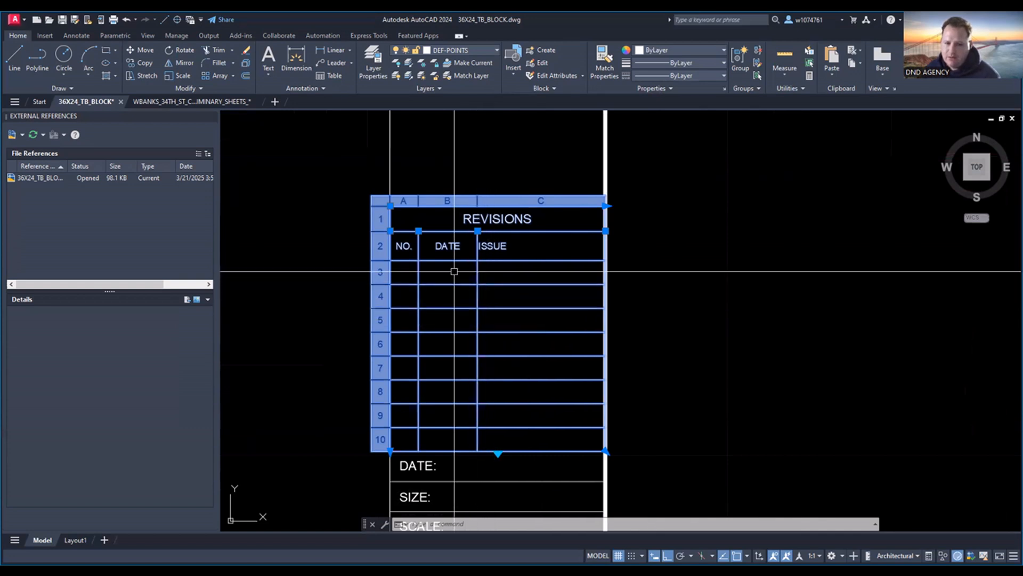
key("Escape")
scroll(509, 292, "down", 3)
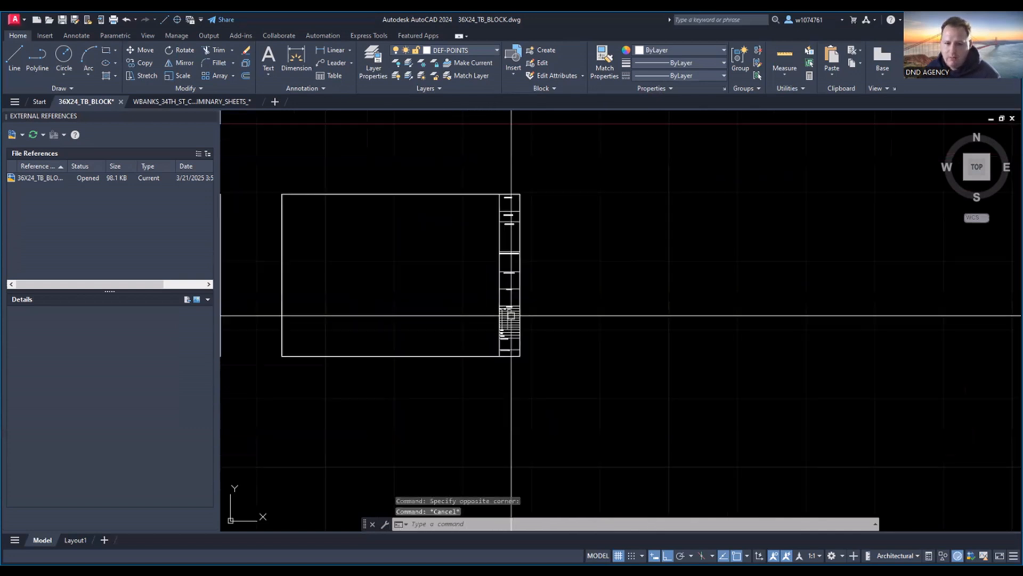
scroll(517, 292, "up", 3)
scroll(446, 293, "down", 3)
scroll(446, 293, "down", 2)
- Compare the new strip's lower dividers with the sample title block's fields from approval stamp to sheet number
mouse_move(441, 292)
middle_mouse_down()
mouse_move(765, 394)
mouse_move(513, 368)
mouse_move(833, 443)
middle_mouse_up()
scroll(486, 261, "up", 4)
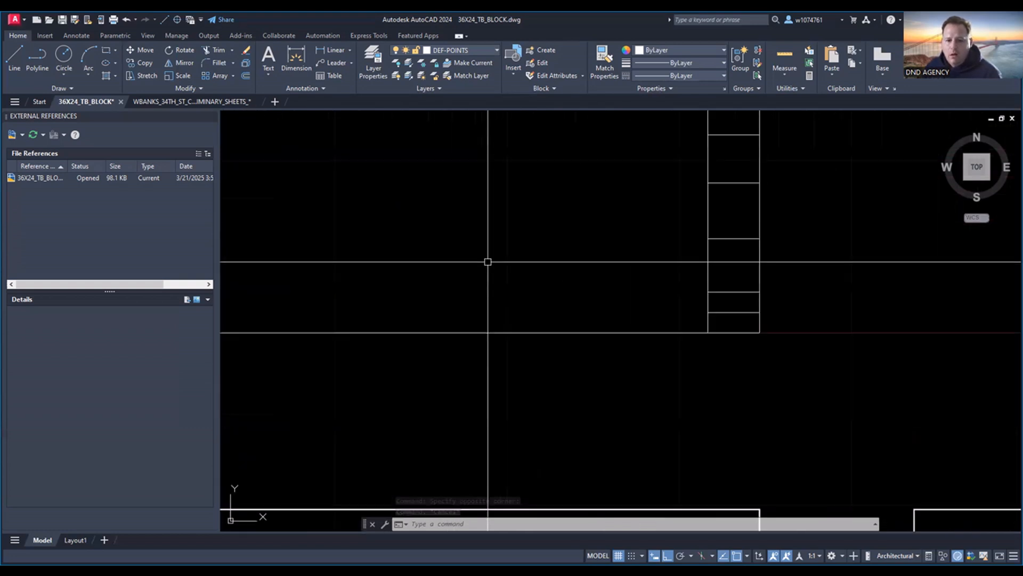
middle_click_drag(749, 292, 631, 416)
scroll(719, 335, "down", 2)
scroll(542, 191, "down", 2)
scroll(539, 262, "up", 3)
scroll(544, 307, "up", 2)
scroll(544, 307, "down", 1)
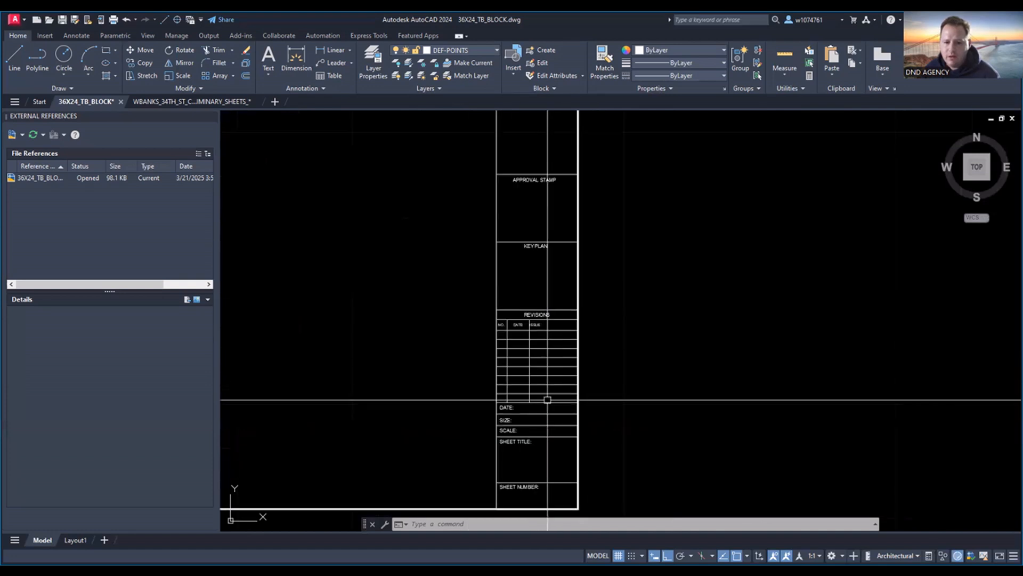
scroll(519, 405, "down", 1)
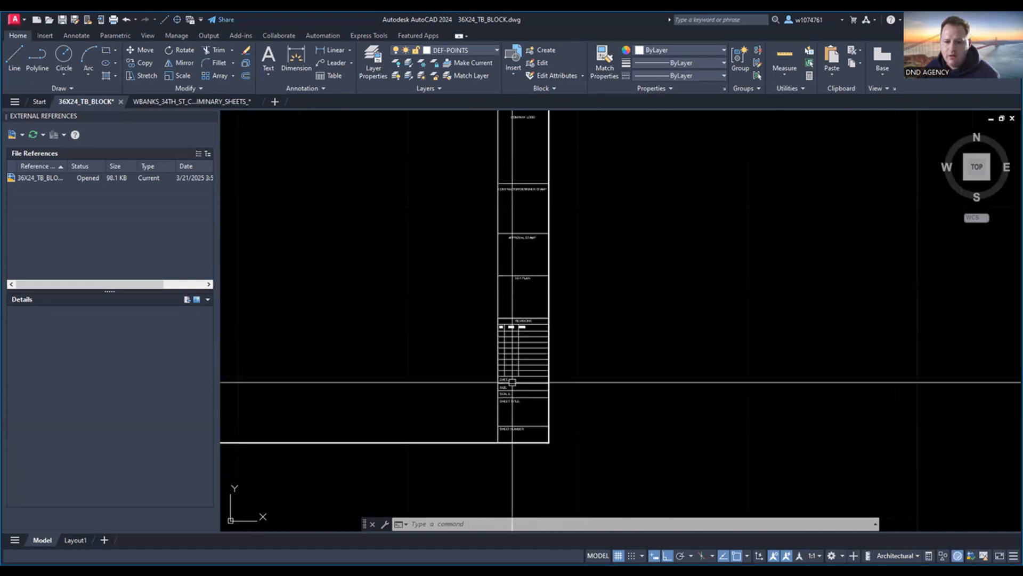
scroll(512, 278, "down", 3)
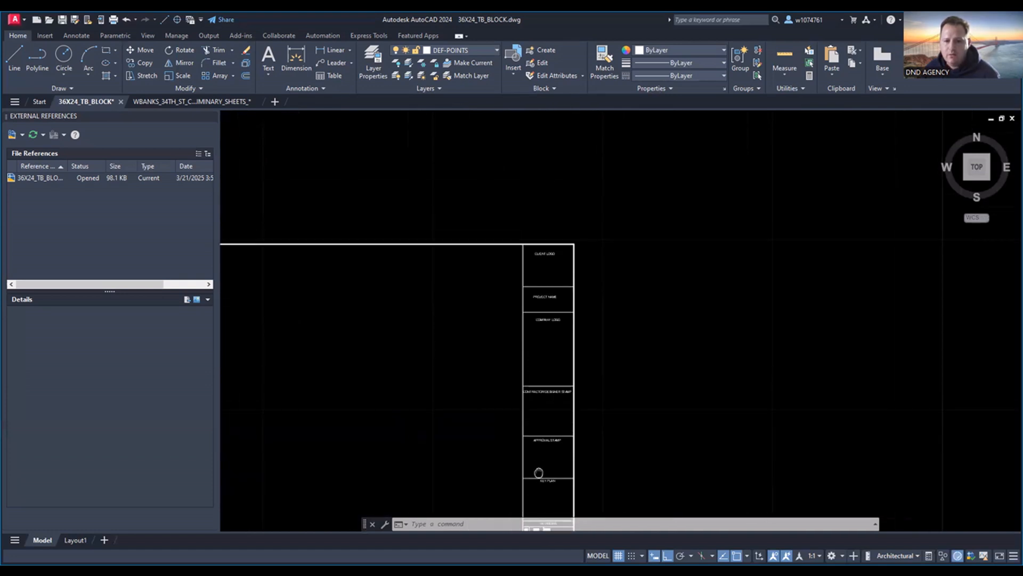
- Review the sample's client logo, project name and company logo fields, and check all dividers in the new strip
middle_click_drag(539, 416, 544, 313)
middle_click_drag(386, 272, 610, 442)
middle_click_drag(385, 186, 650, 370)
scroll(579, 326, "up", 5)
scroll(543, 192, "down", 3)
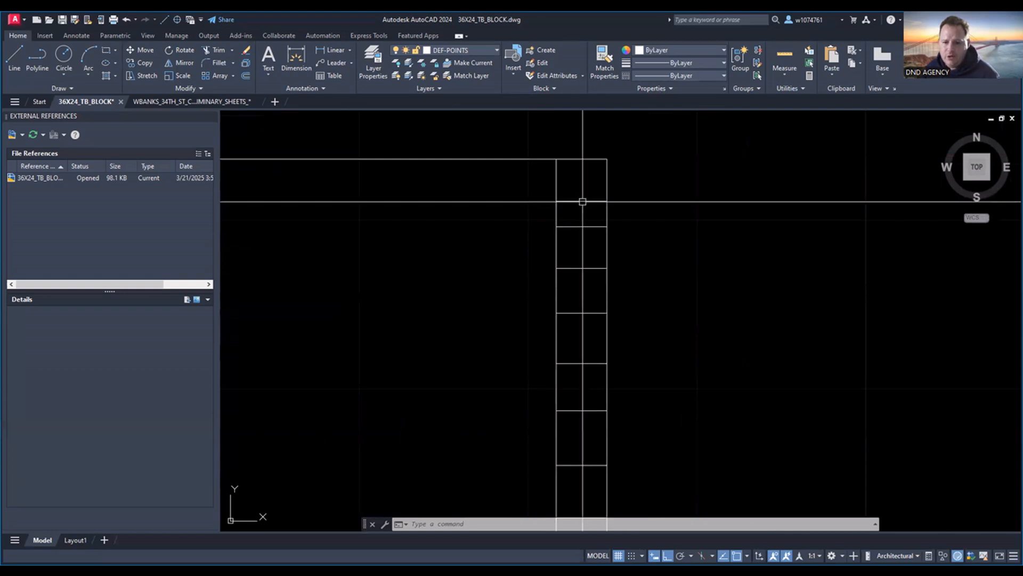
middle_click_drag(589, 258, 601, 130)
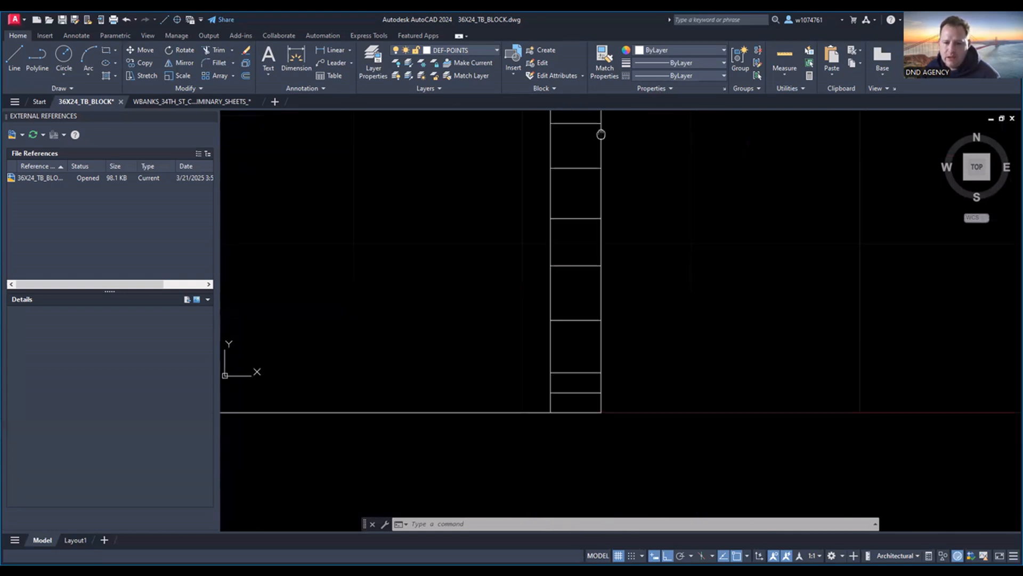
scroll(578, 365, "up", 2)
scroll(548, 400, "down", 4)
- Set the global width of the outer border and the strip's full-height vertical line to 1/8", and close the properties
middle_click_drag(501, 402, 612, 384)
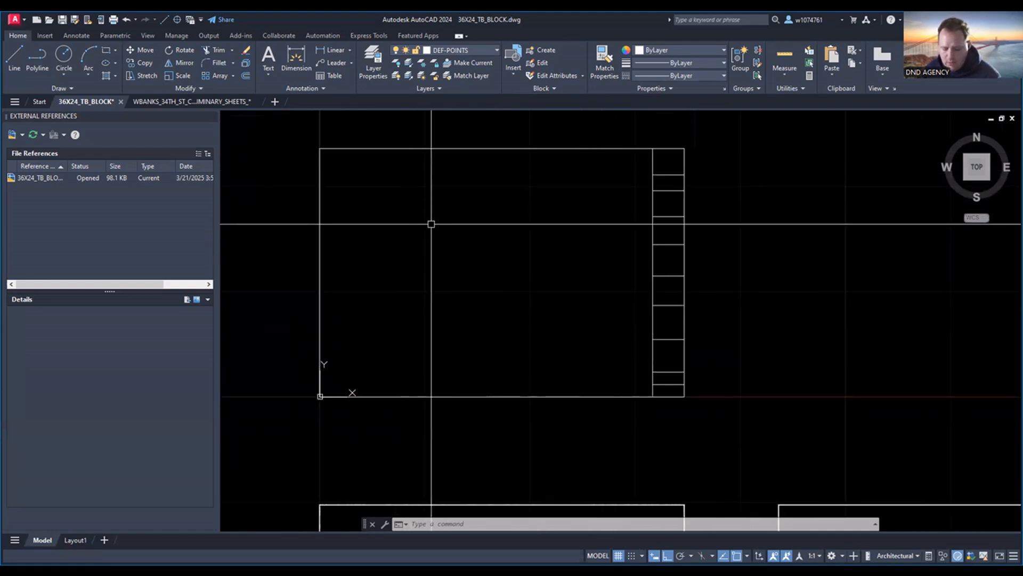
left_click(470, 148)
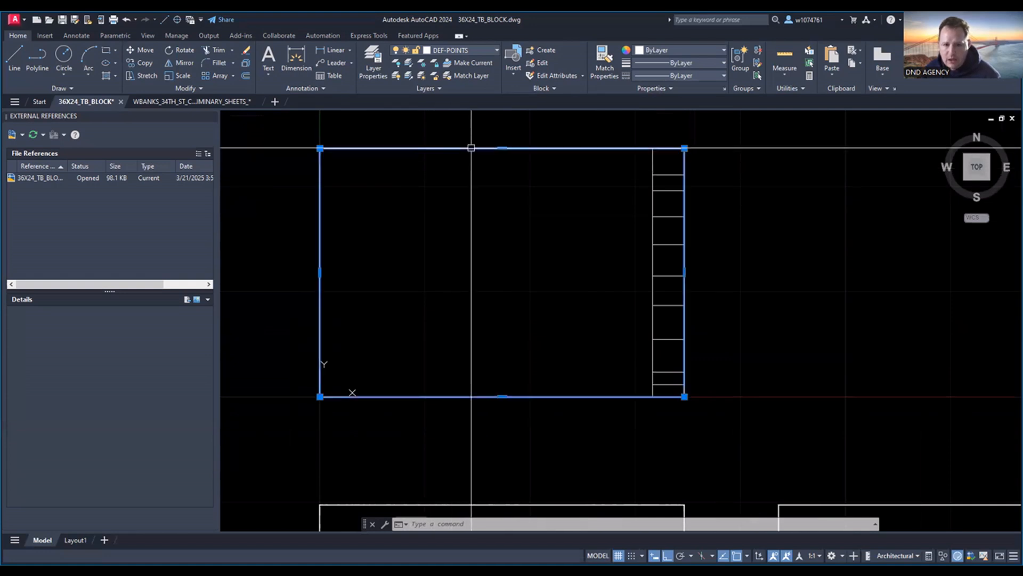
left_click(654, 205)
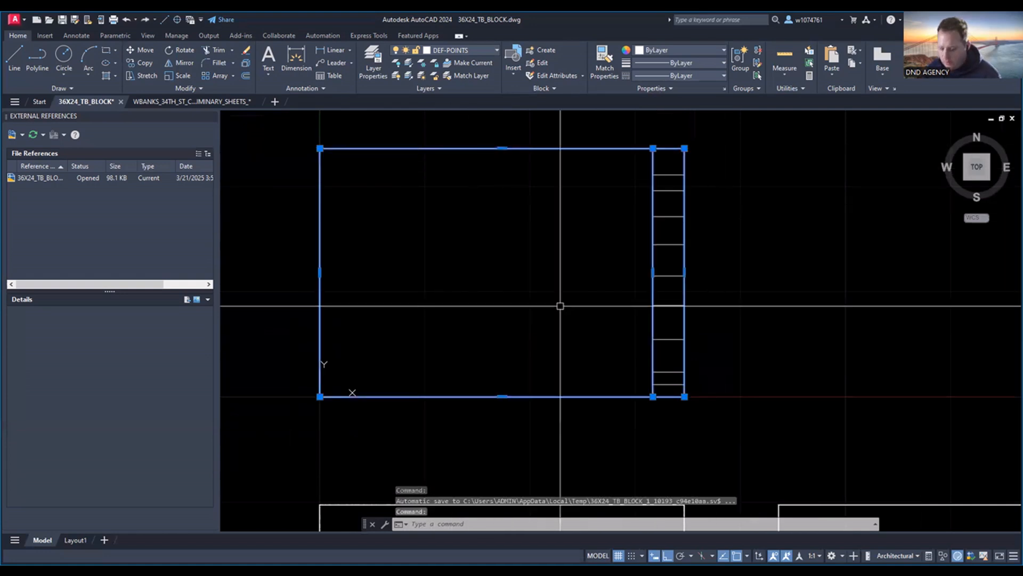
type("PR")
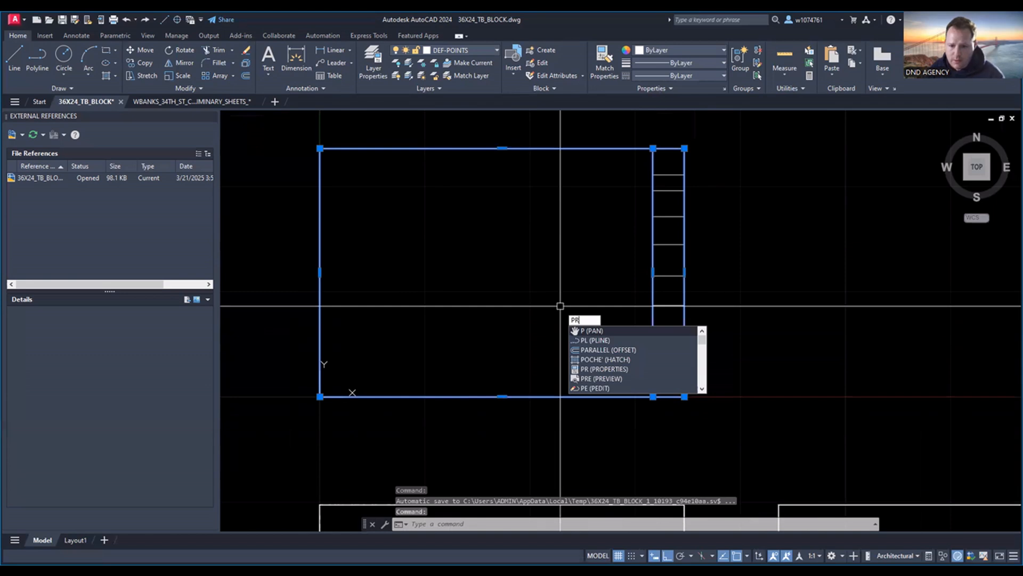
key("Return")
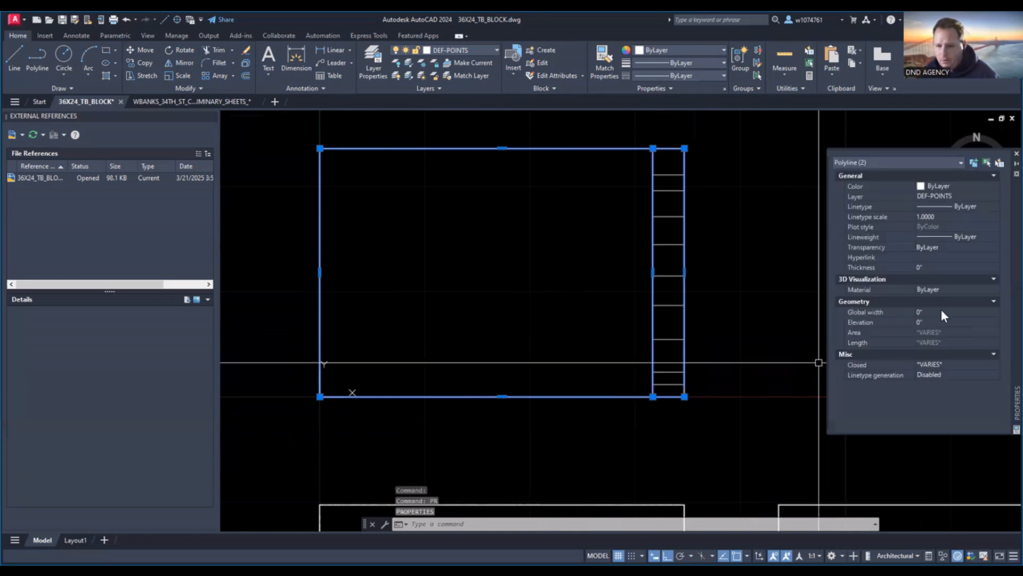
left_click(941, 312)
type("1/8")
key("Tab")
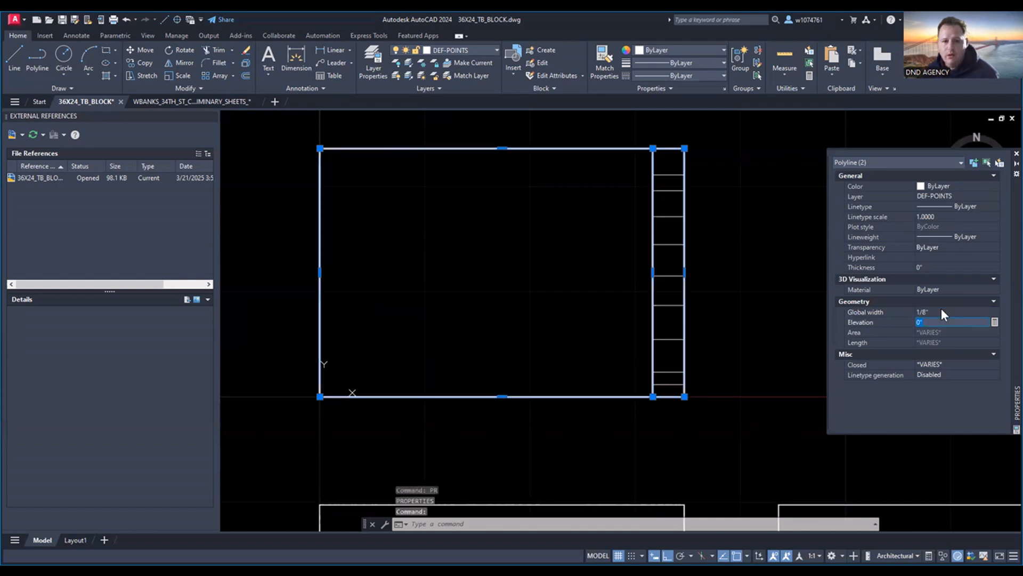
key("Escape")
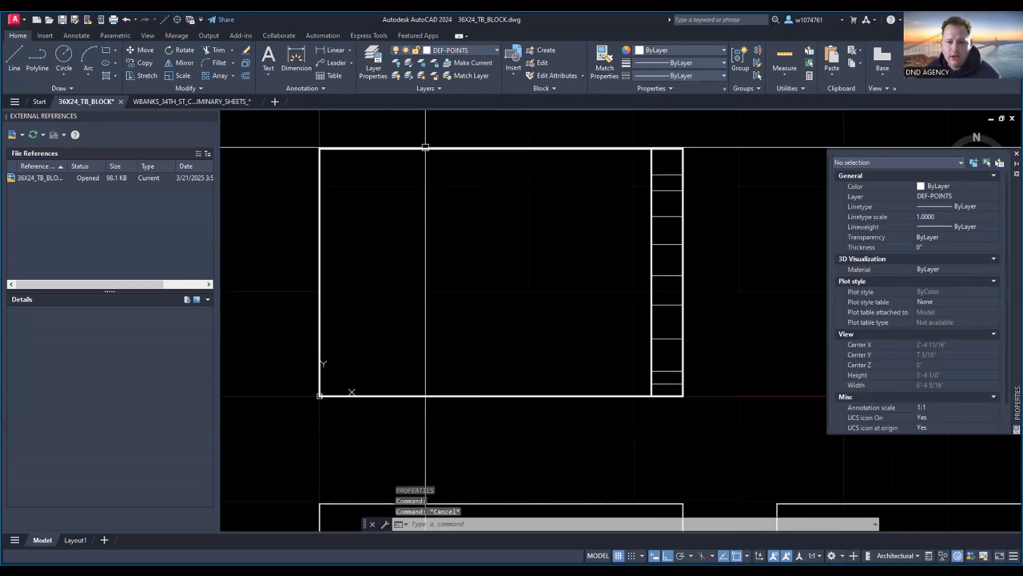
scroll(373, 150, "up", 2)
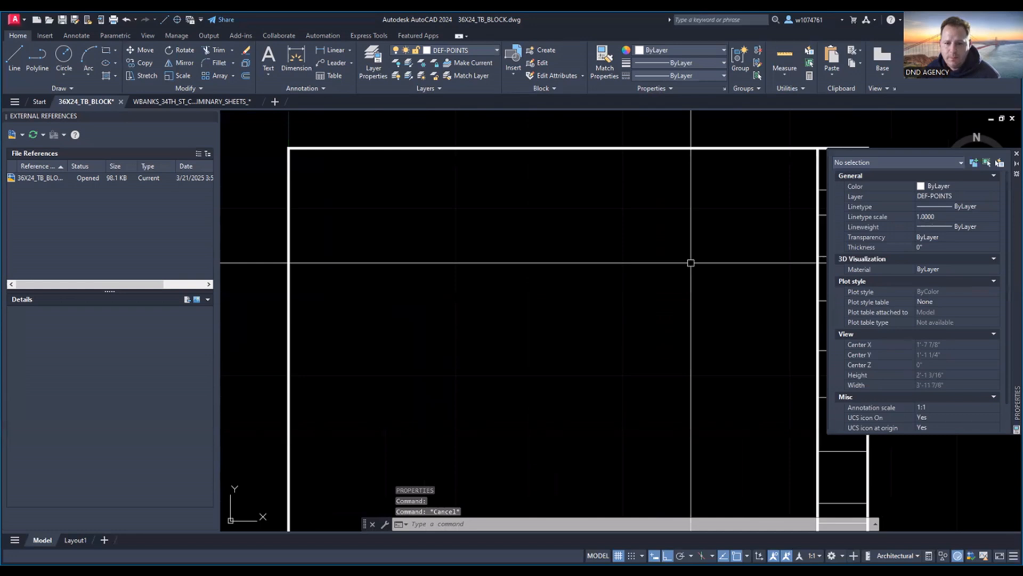
scroll(596, 231, "down", 4)
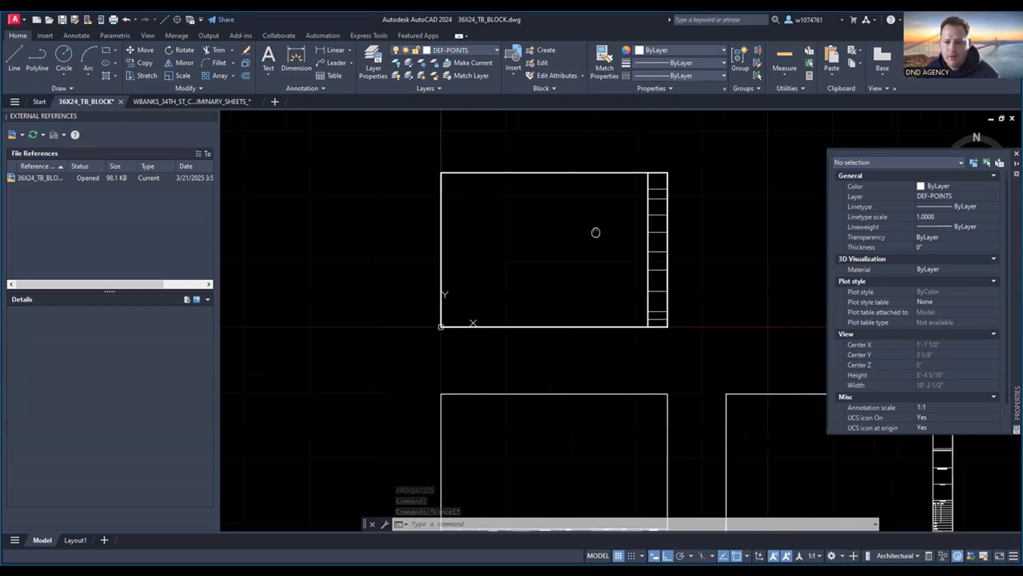
left_click(1016, 153)
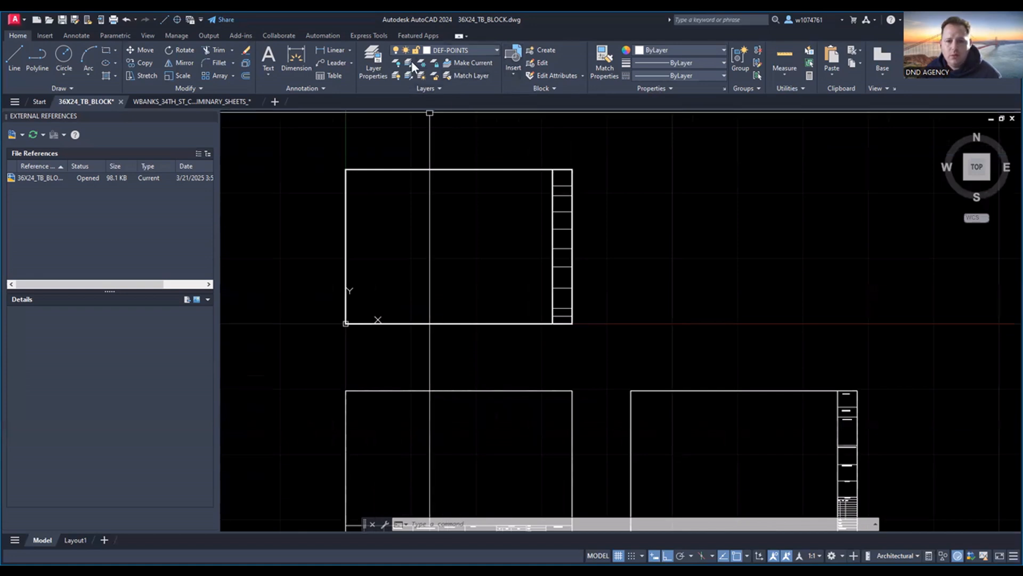
- Check the layer assigned to the new title block's outer border
left_click(464, 170)
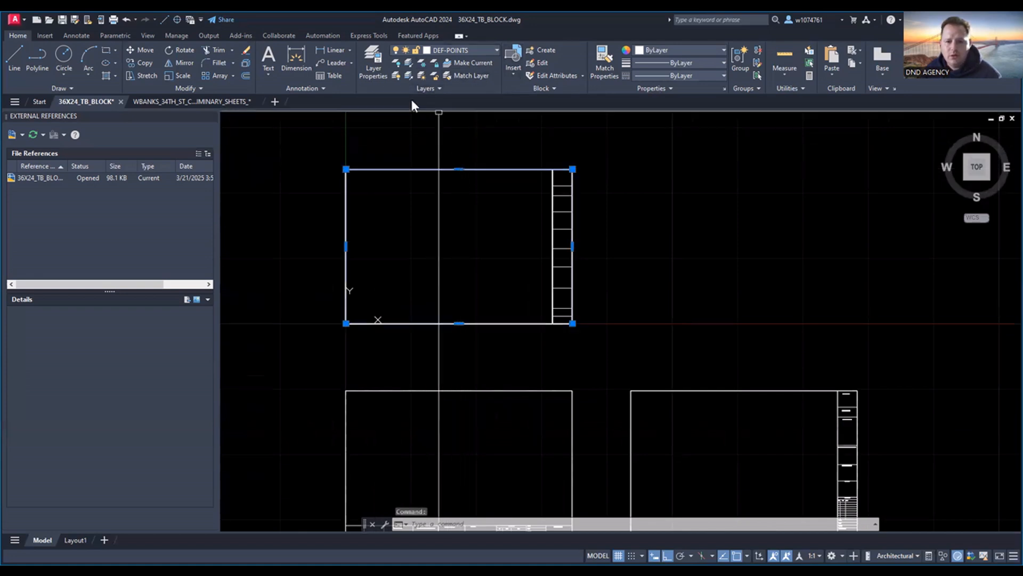
left_click(421, 50)
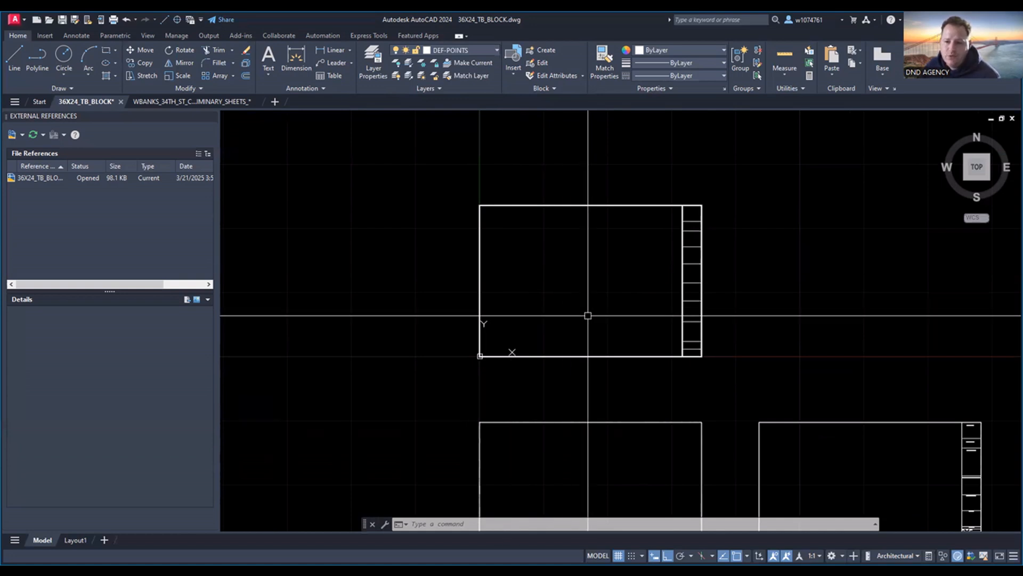
middle_click_drag(589, 312, 564, 311)
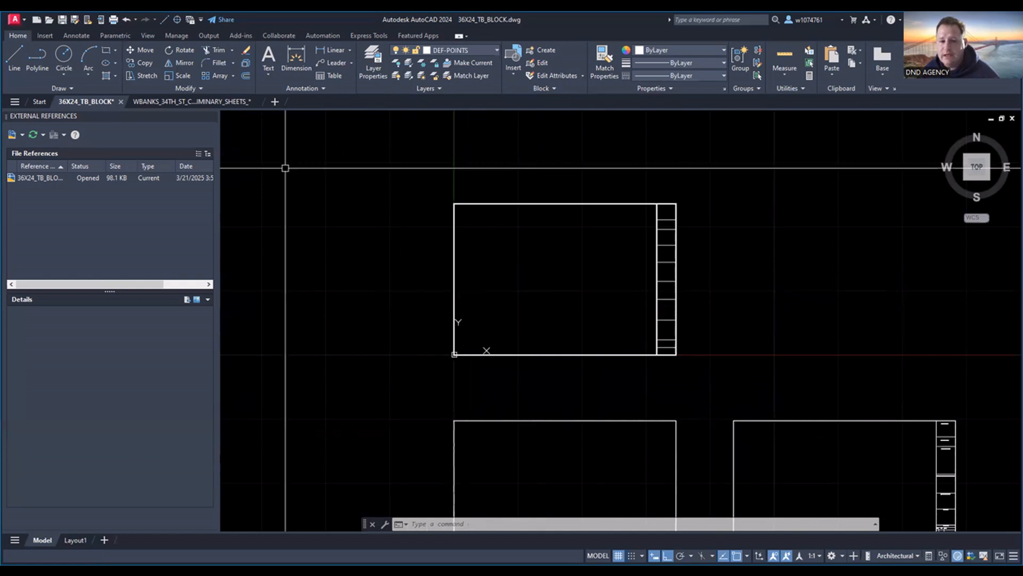
- Switch to the WBANKS_34TH_ST_CAFE_PRELIMINARY_SHEETS drawing and examine the sheet with the 3rd floor and roof plans
mouse_move(147, 106)
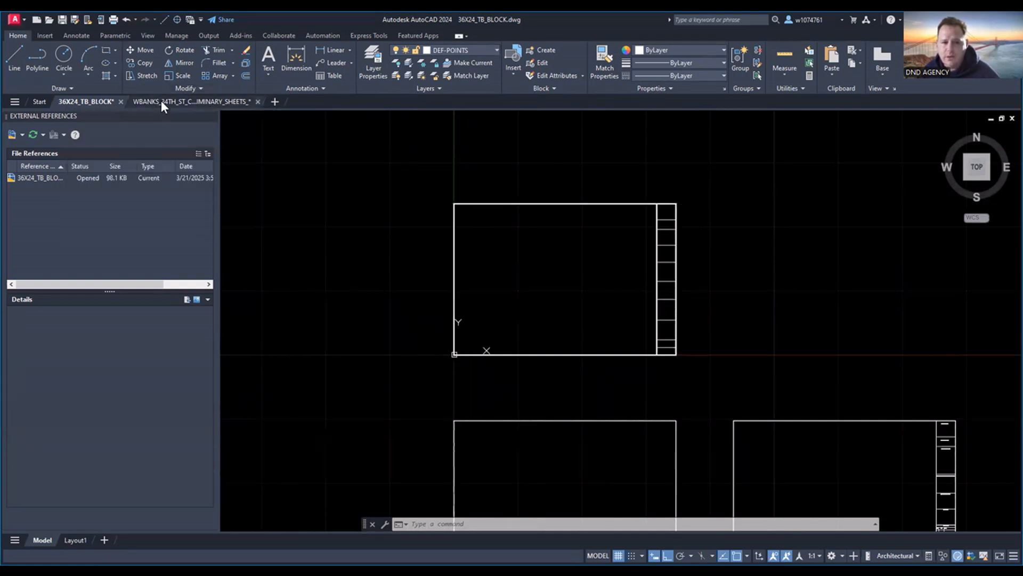
scroll(733, 298, "up", 2)
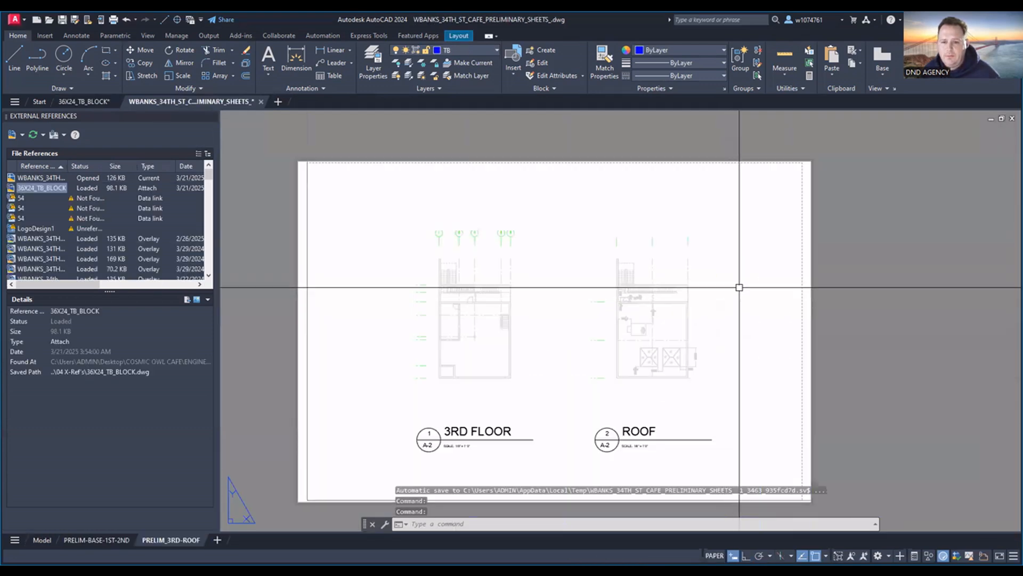
scroll(672, 325, "up", 2)
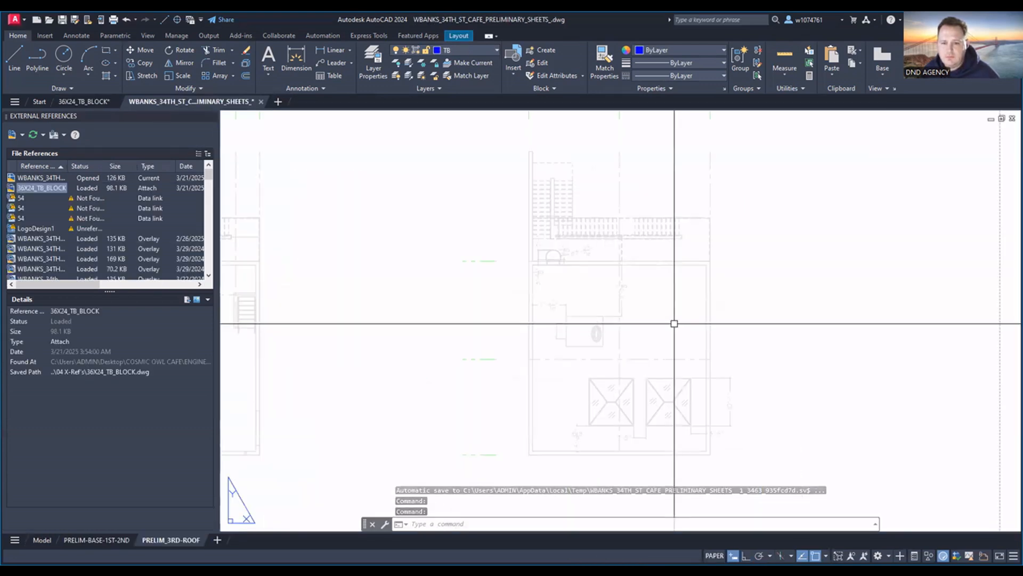
scroll(556, 317, "up", 2)
scroll(556, 316, "down", 4)
scroll(703, 312, "up", 3)
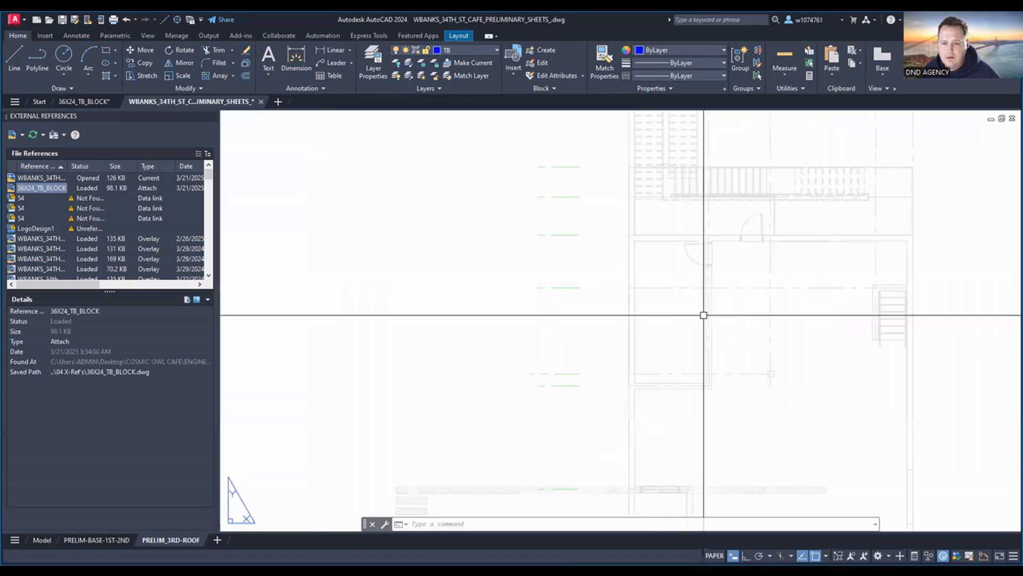
scroll(709, 315, "down", 2)
middle_click_drag(770, 327, 518, 294)
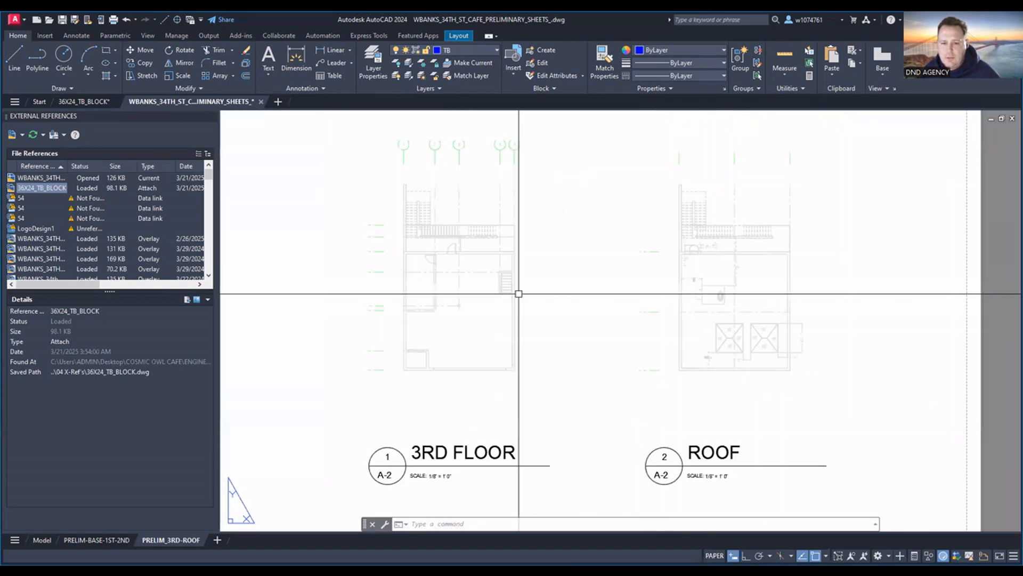
scroll(519, 294, "down", 2)
middle_click_drag(618, 350, 601, 338)
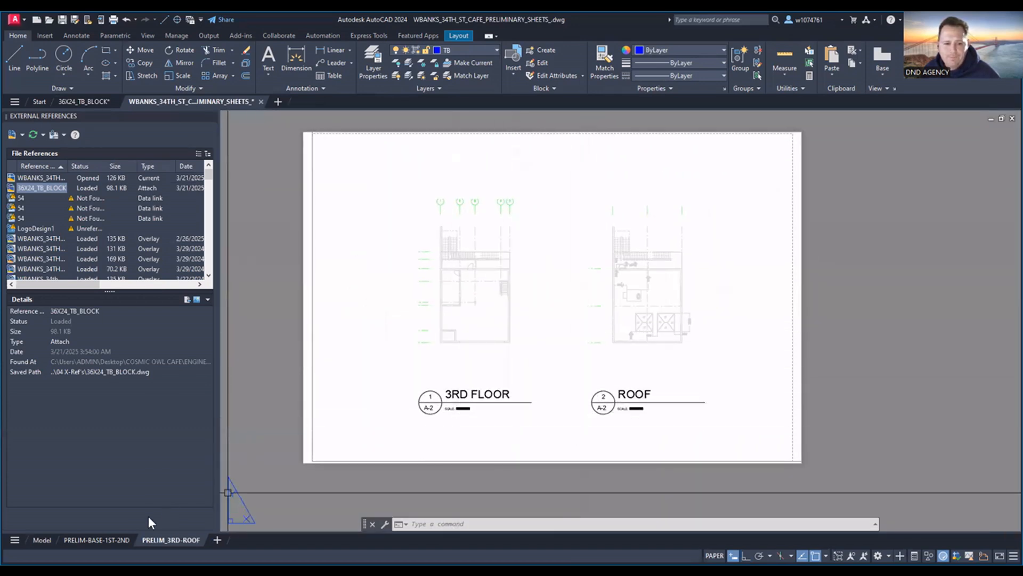
- Set the PRELIM-BASE-1ST-2ND layout's paper size to ARCH D (24.00 x 36.00 Inches) in its page setup
left_click(84, 540)
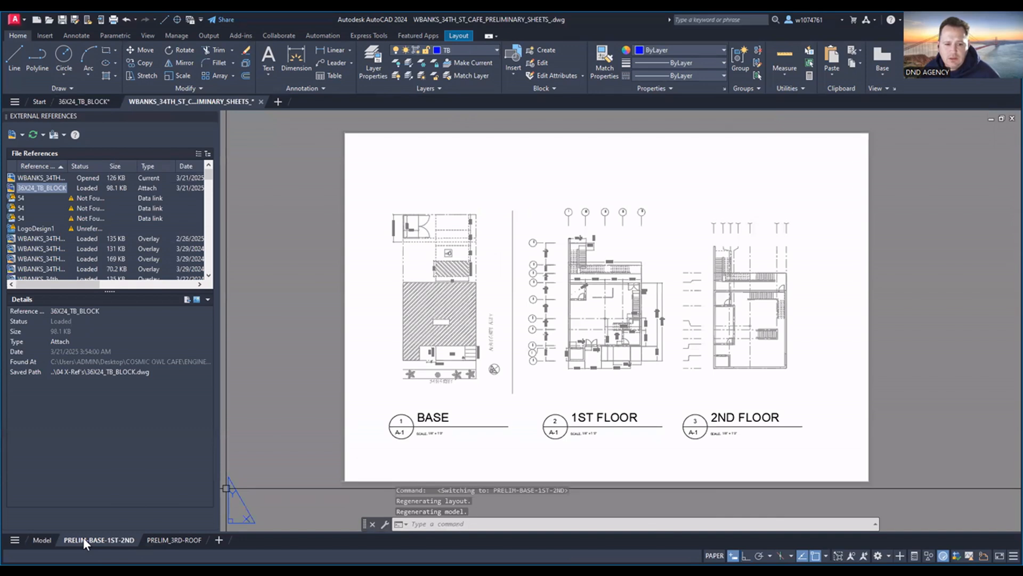
right_click(82, 538)
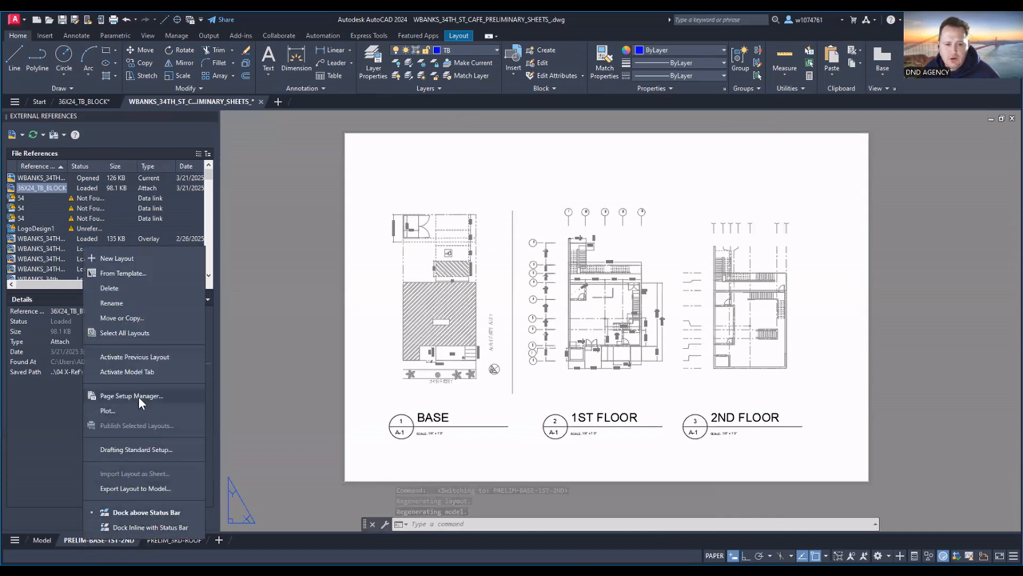
left_click(568, 276)
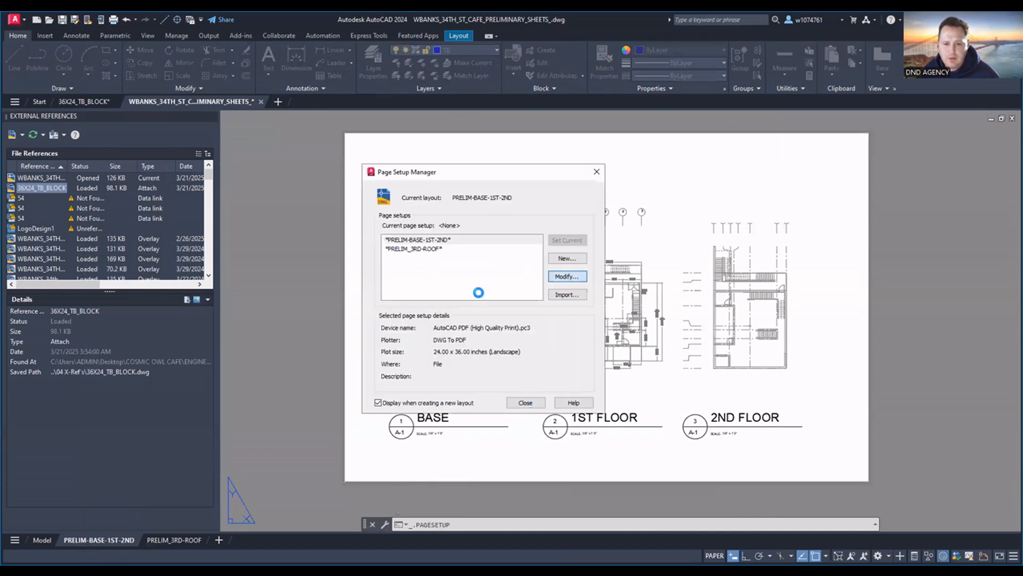
left_click(384, 307)
scroll(366, 353, "up", 2)
scroll(366, 353, "up", 6)
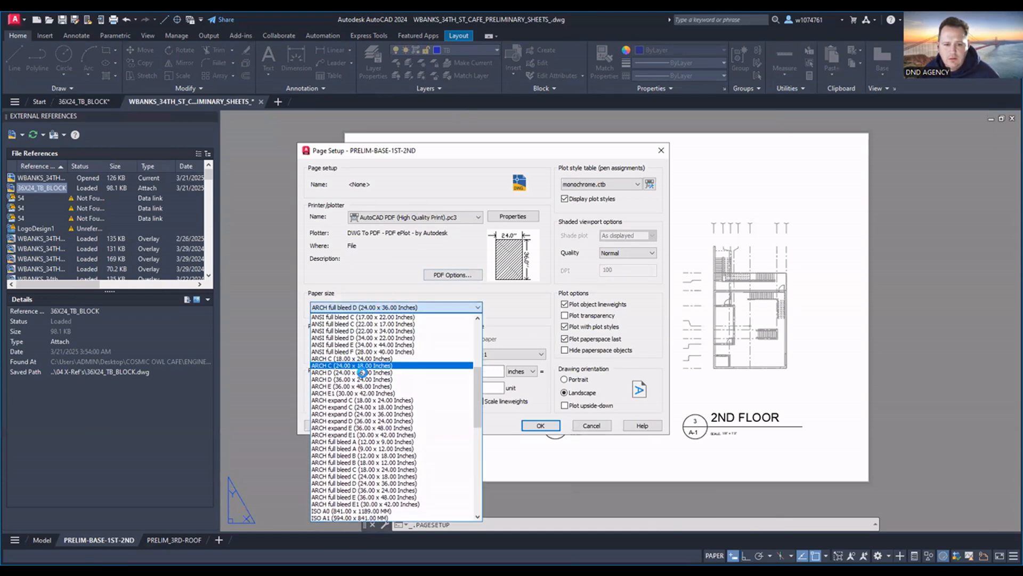
left_click(361, 372)
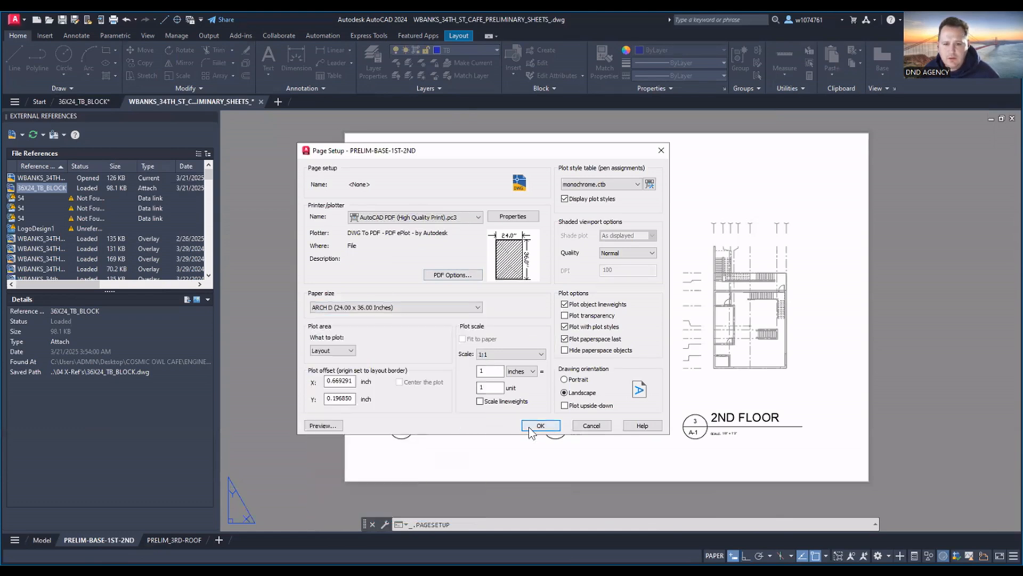
left_click(529, 426)
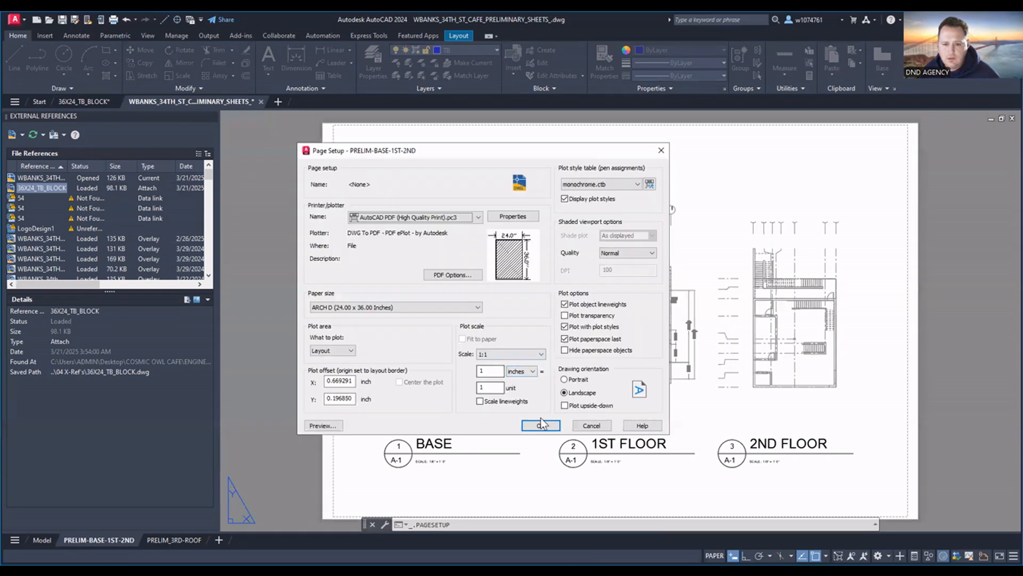
left_click(539, 428)
left_click(532, 405)
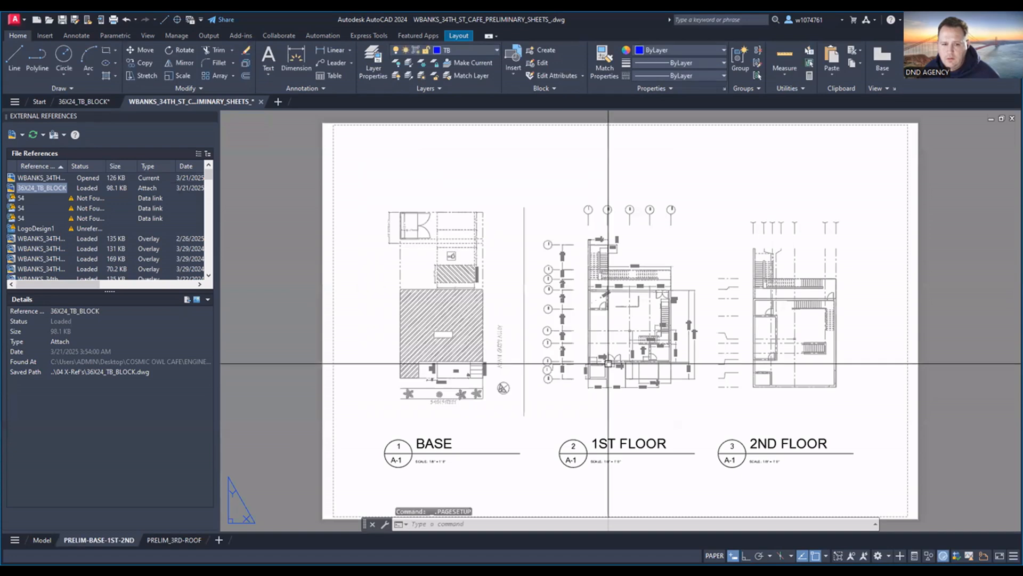
- Attach 36X24_TB_BLOCK.dwg to the layout as an attachment-type external reference at insertion point 0,0,0 with scale 1.00
left_click(21, 135)
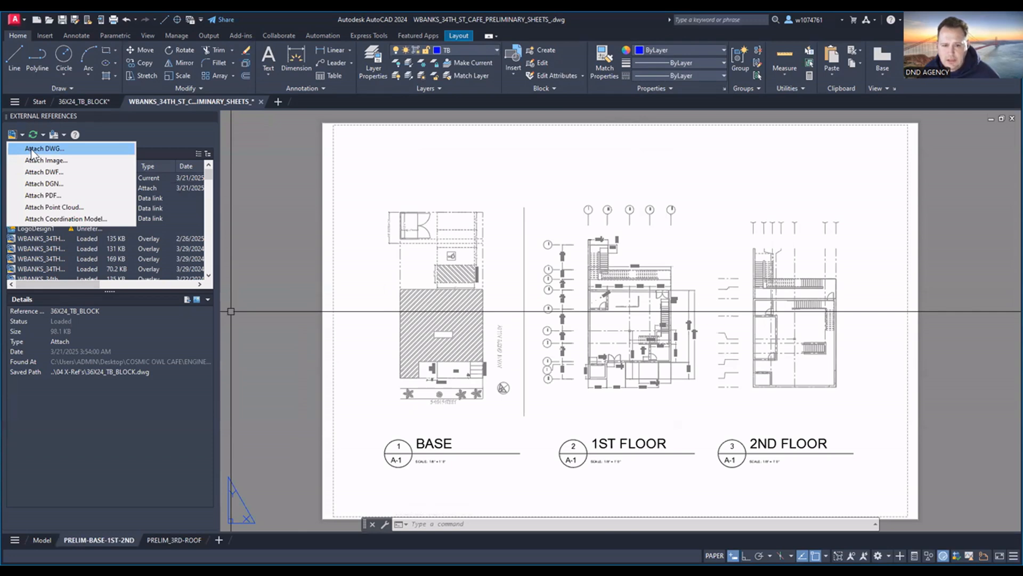
key("Return")
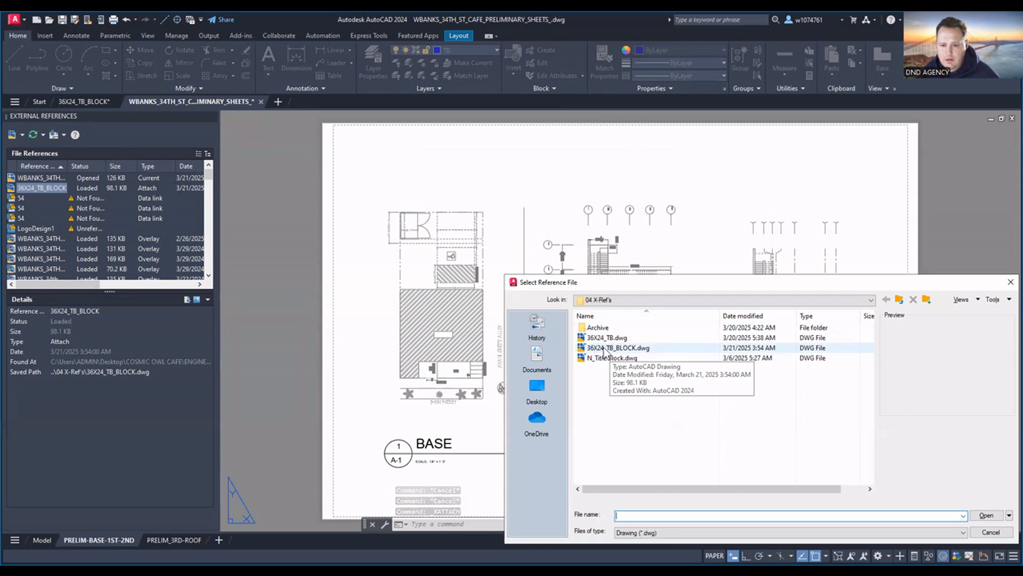
left_click(600, 349)
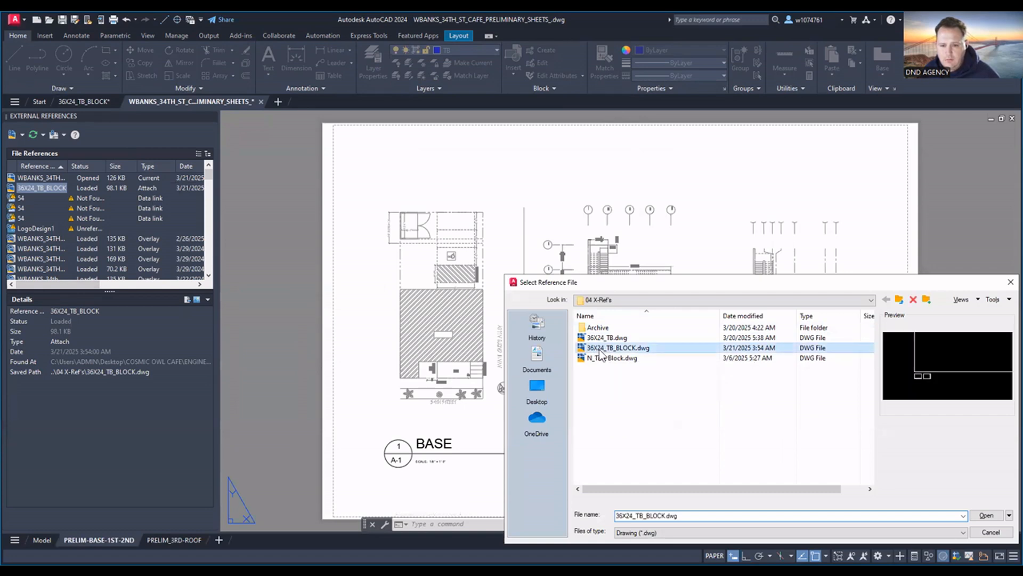
double_click(599, 350)
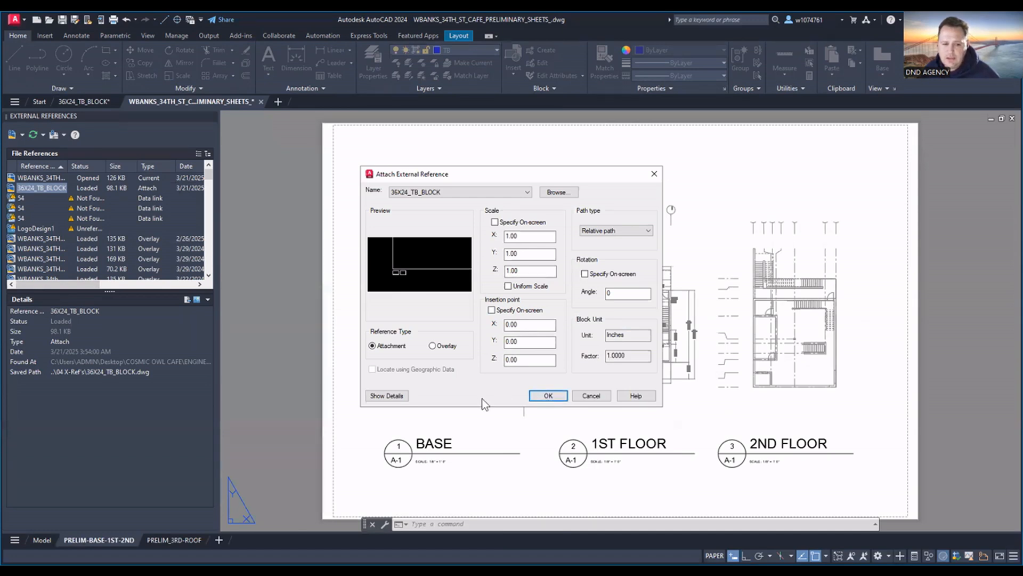
left_click(548, 396)
middle_click_drag(863, 377, 520, 342)
scroll(794, 405, "down", 6)
scroll(822, 411, "down", 6)
scroll(567, 347, "up", 4)
scroll(666, 381, "up", 6)
scroll(675, 386, "down", 2)
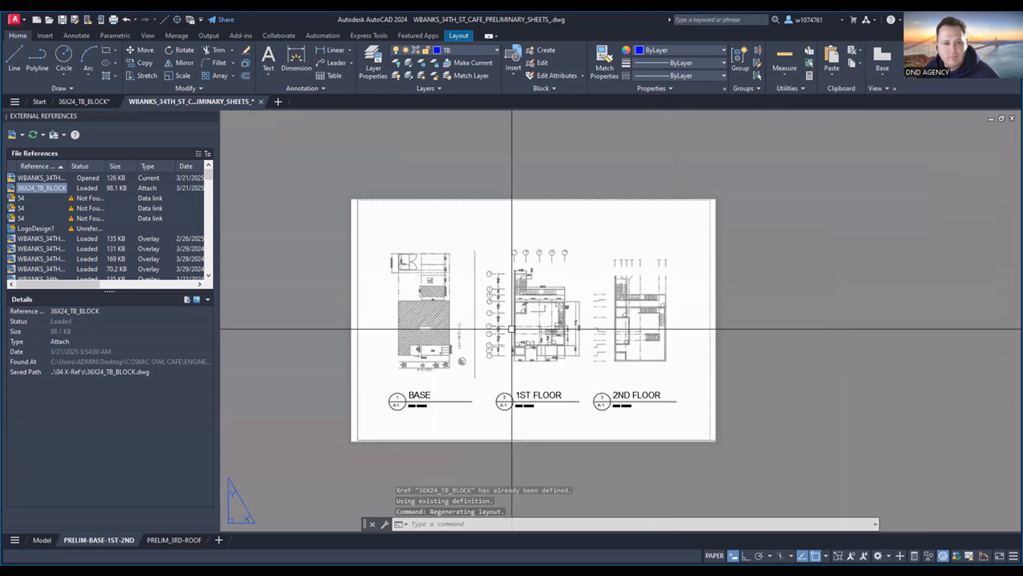
- Save the 36X24_TB_BLOCK drawing, then return to the preliminary sheets drawing and reload the title block reference
left_click(88, 100)
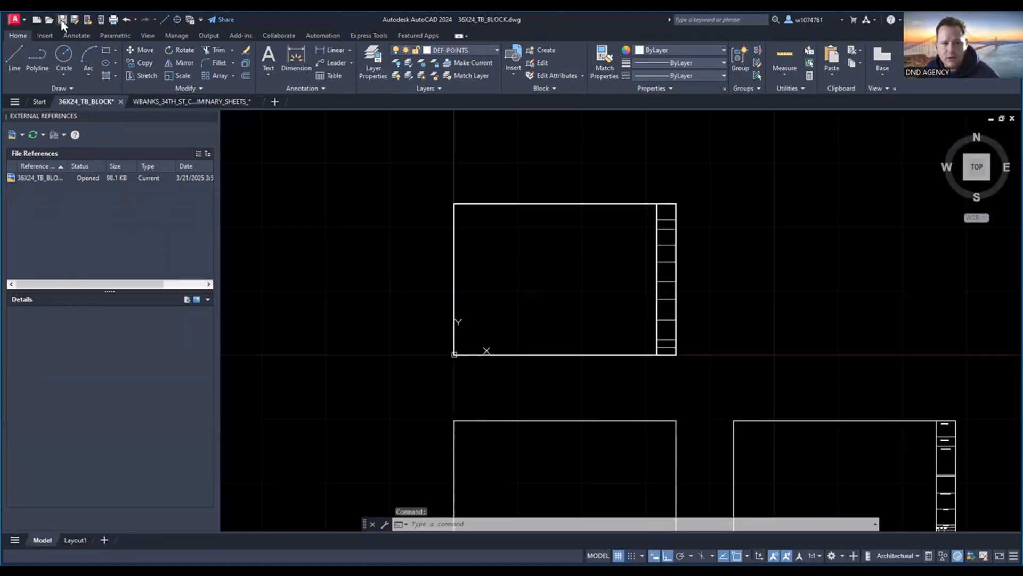
key("ctrl+s")
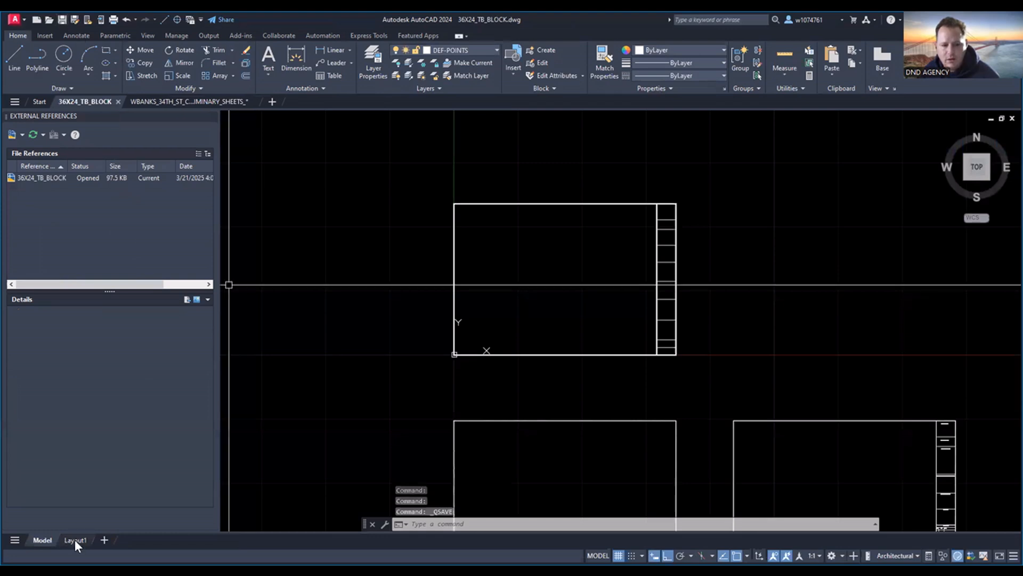
left_click(75, 539)
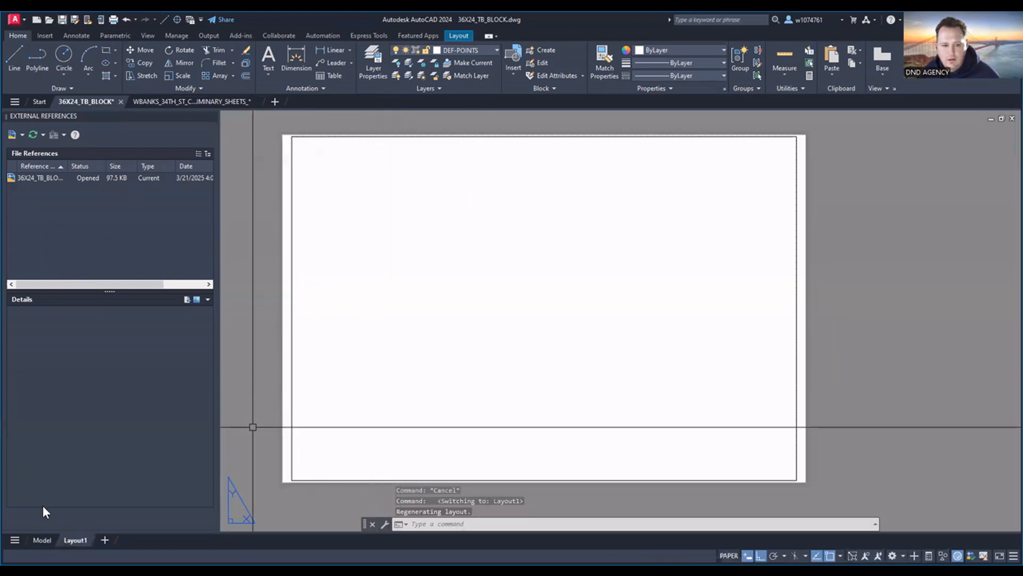
left_click(40, 540)
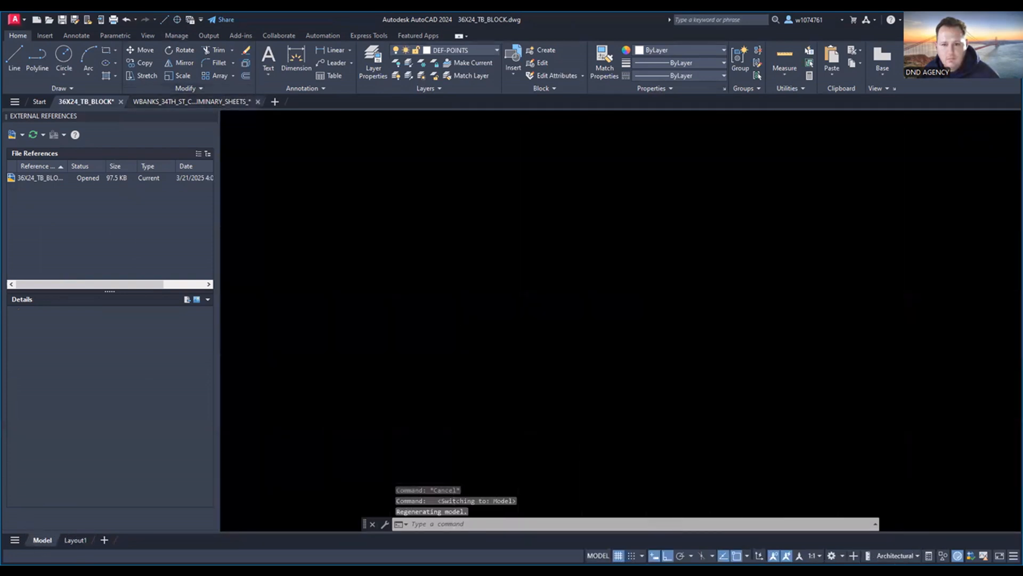
left_click(191, 101)
left_click(938, 524)
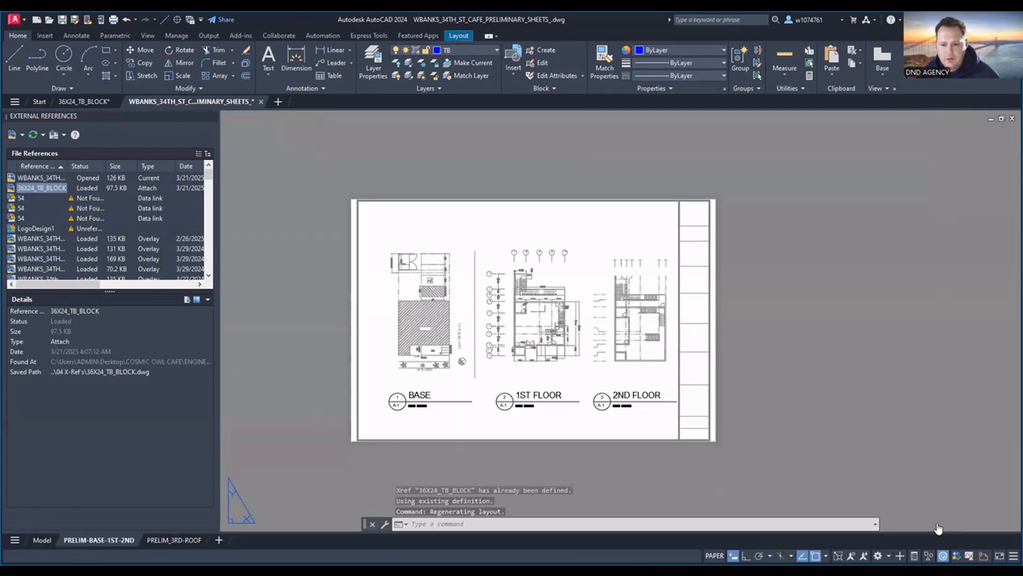
- Inspect the title block's border at the sheet corner and preview the plot of the PRELIM-BASE-1ST-2ND layout
scroll(400, 216, "up", 5)
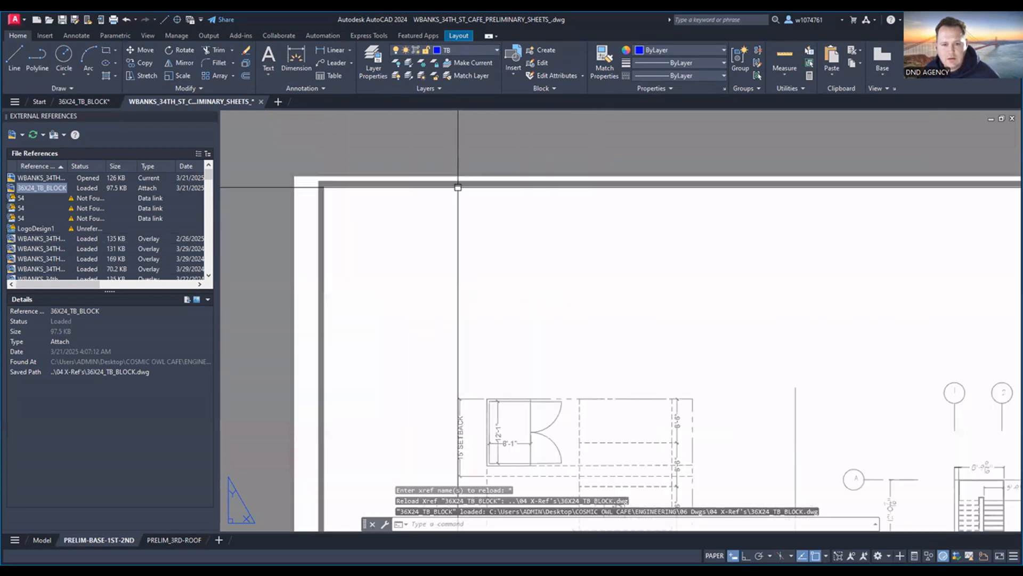
scroll(344, 203, "up", 1)
scroll(348, 191, "down", 1)
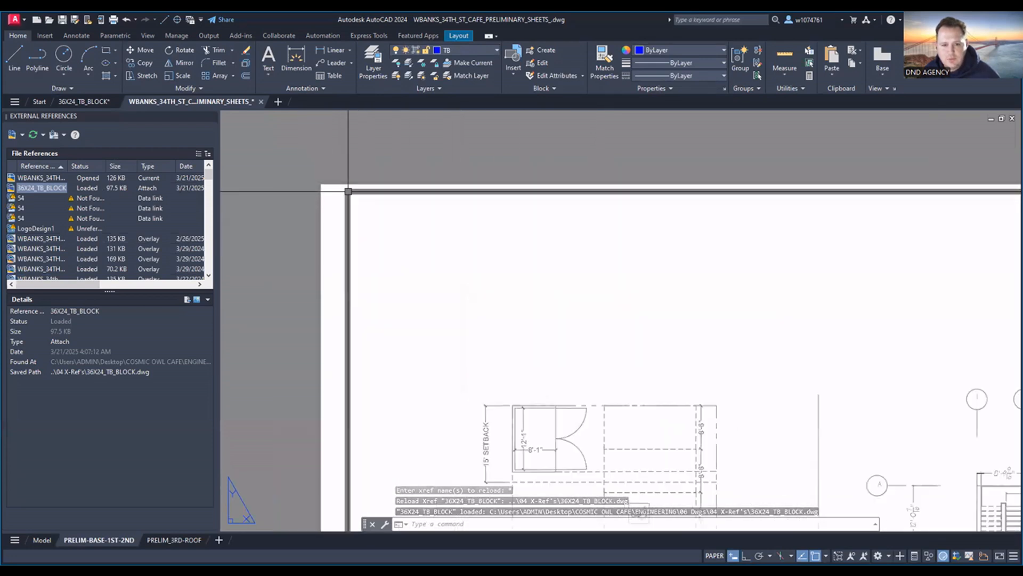
scroll(348, 191, "down", 5)
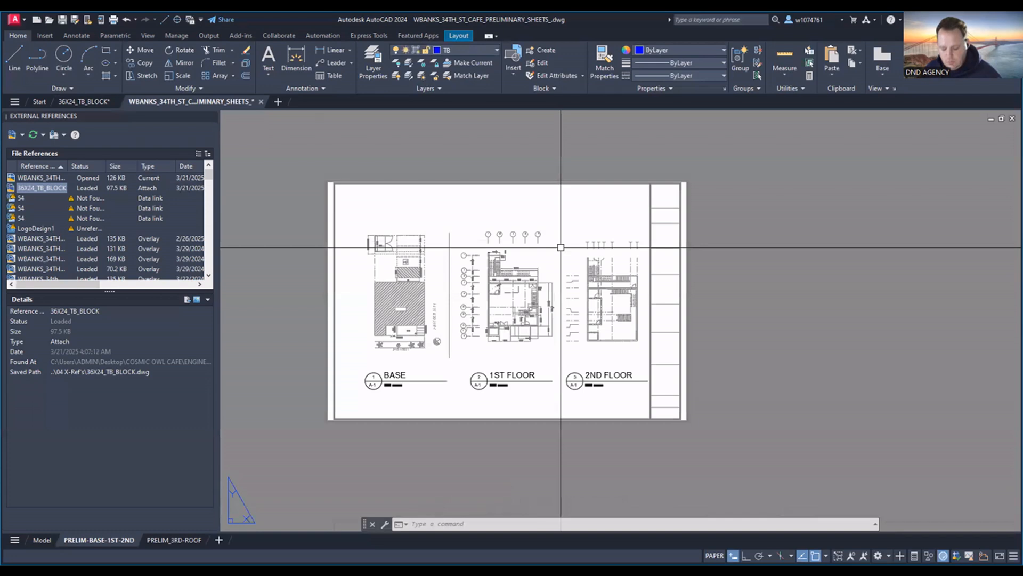
key("ctrl+p")
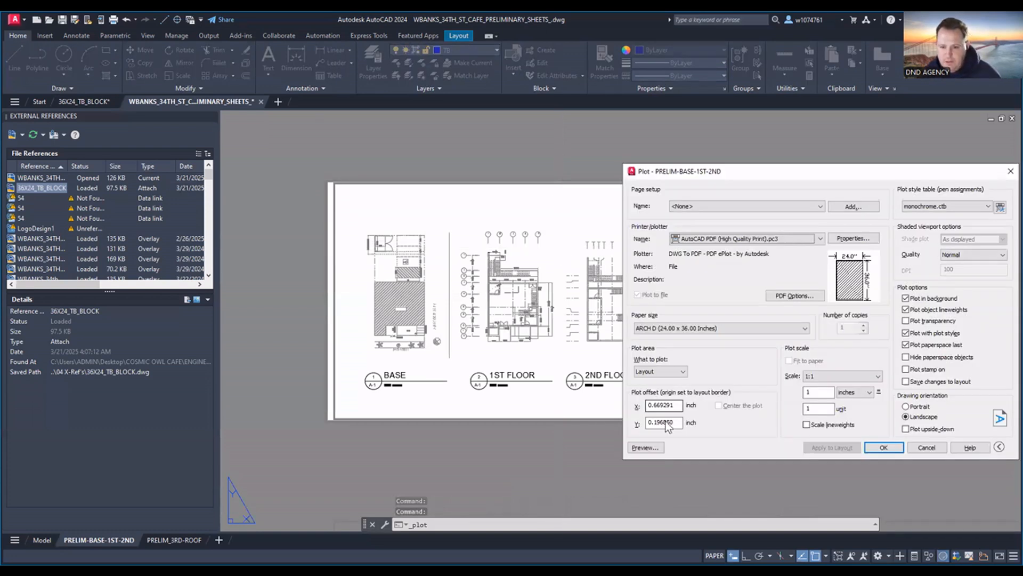
left_click(645, 448)
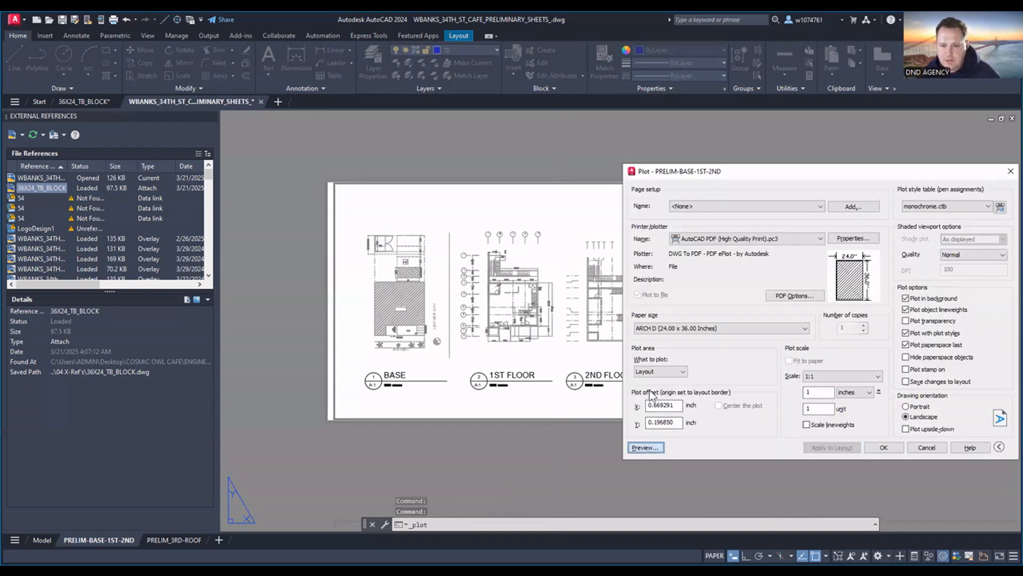